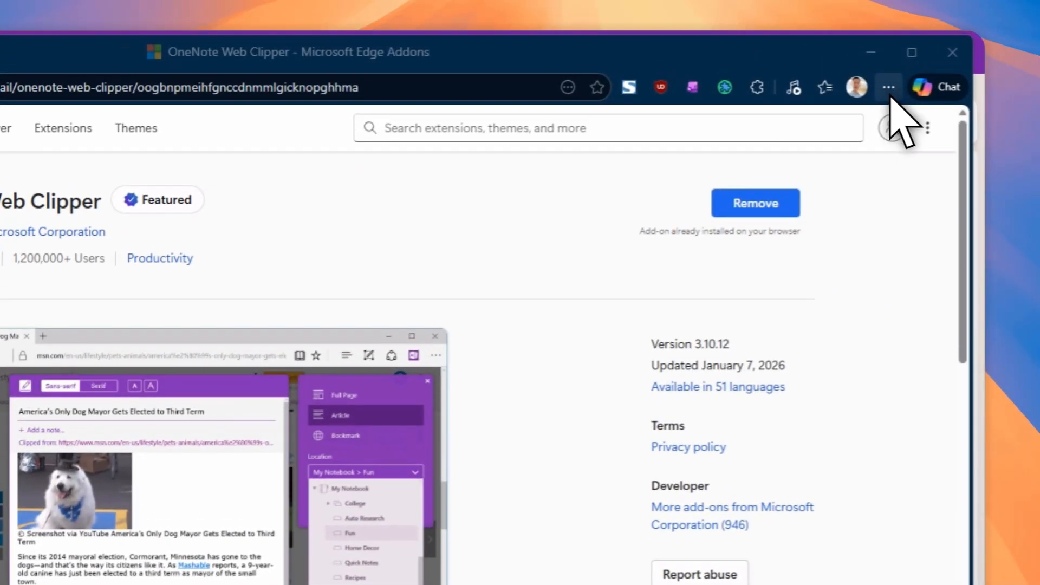
Step: Examine the OneNote Web Clipper add-on page and the browser's extensions menu
left_click(920, 68)
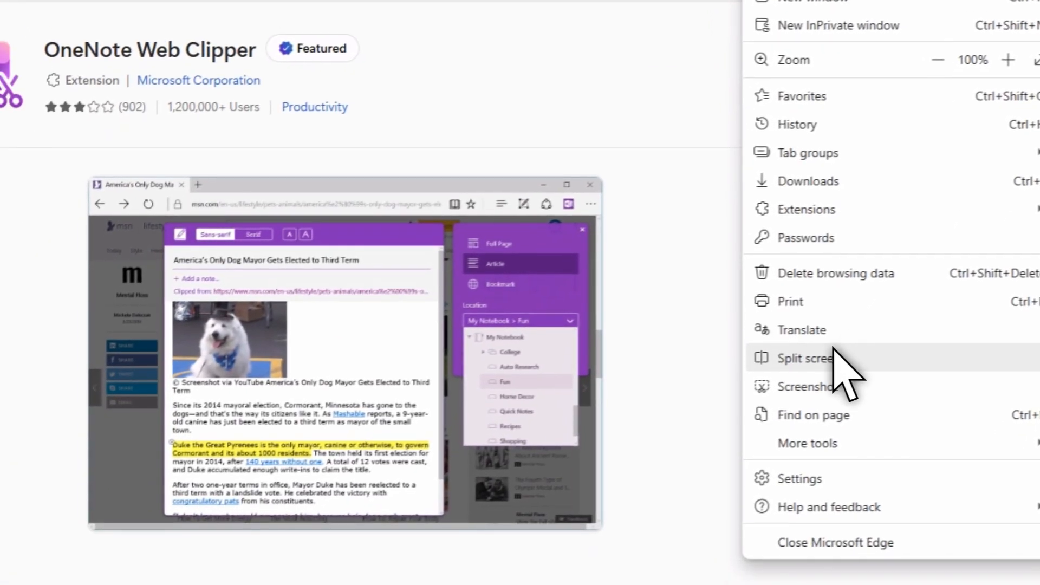
mouse_move(720, 275)
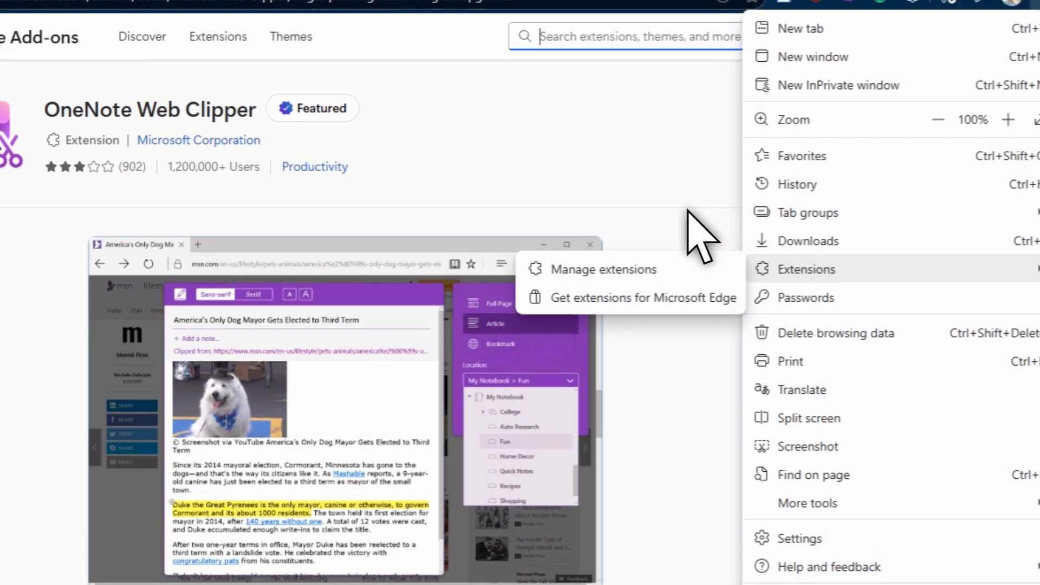
left_click(689, 192)
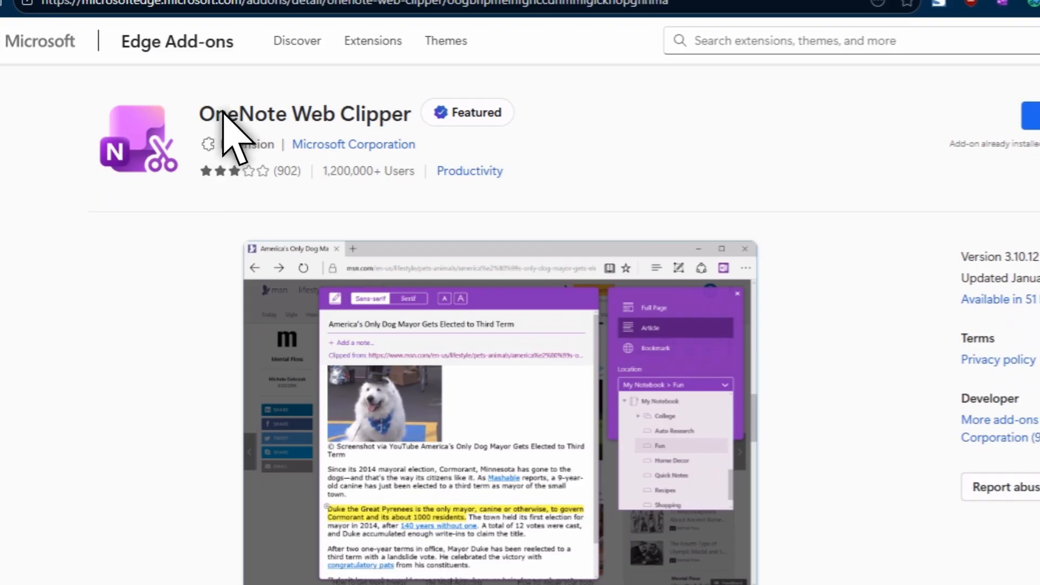
left_click(786, 42)
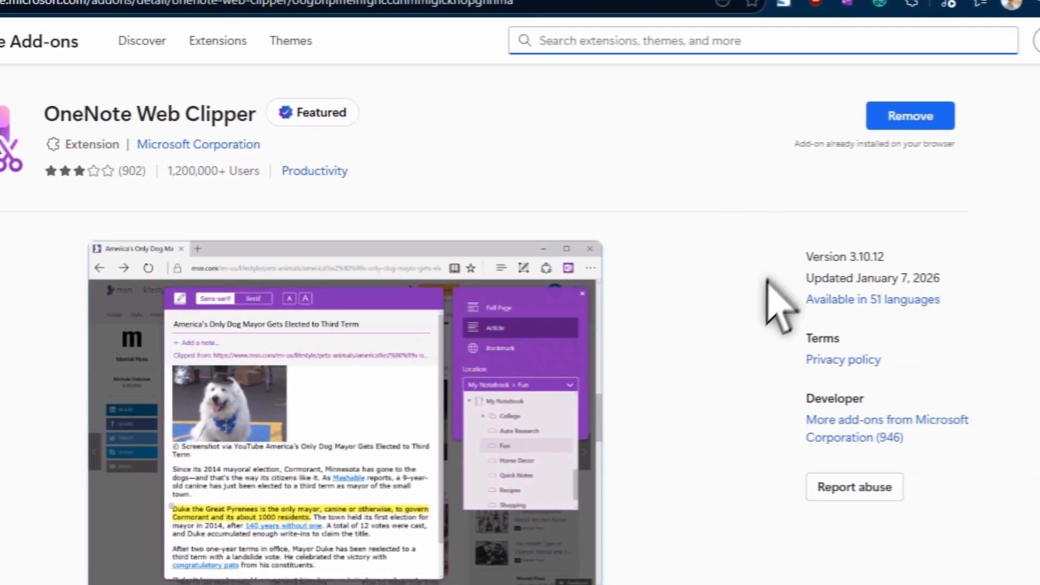
scroll(757, 415, "down", 3)
scroll(757, 416, "up", 3)
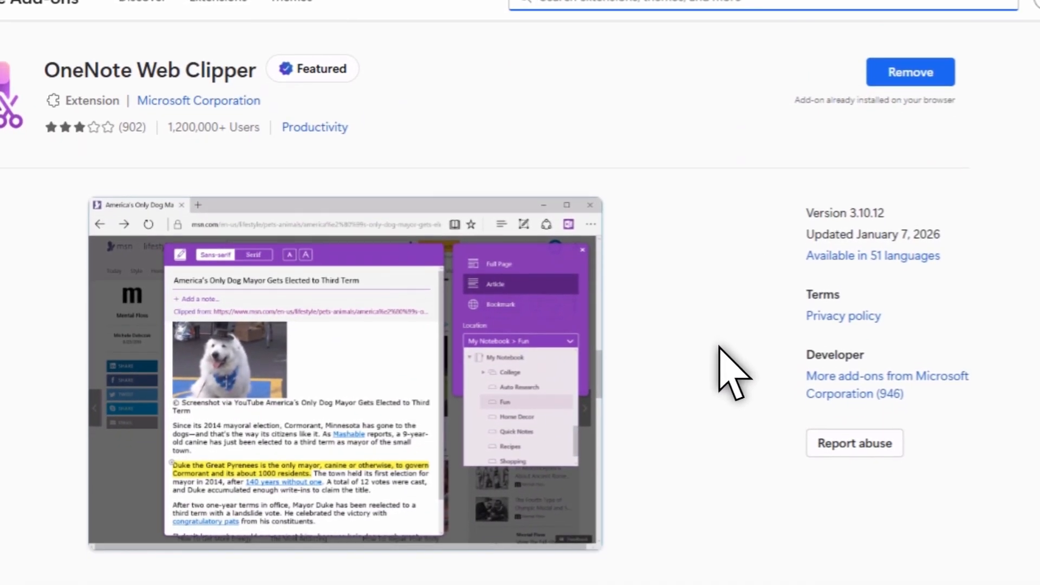
scroll(719, 346, "down", 3)
scroll(715, 331, "up", 3)
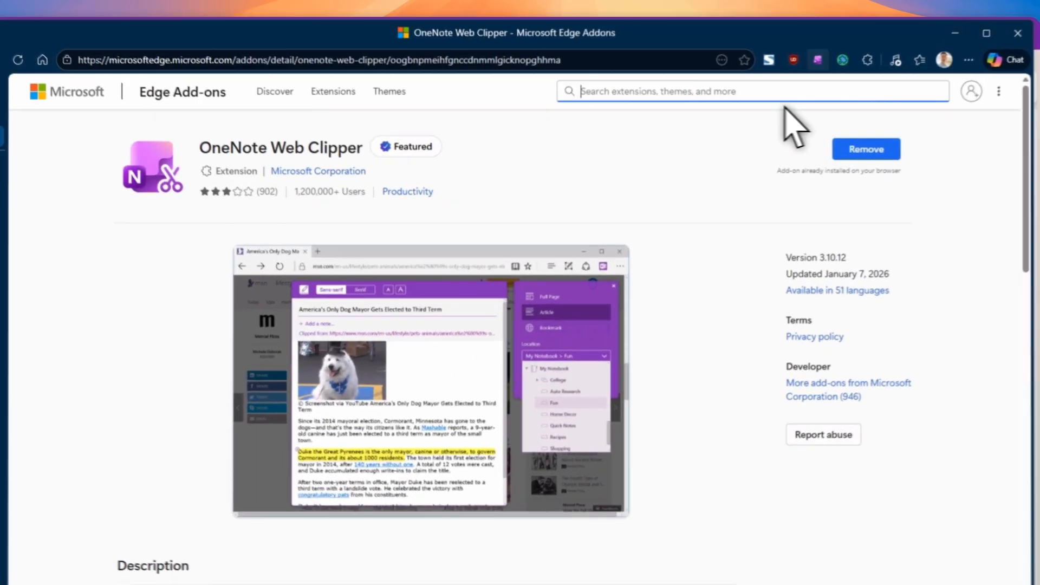
scroll(710, 294, "down", 3)
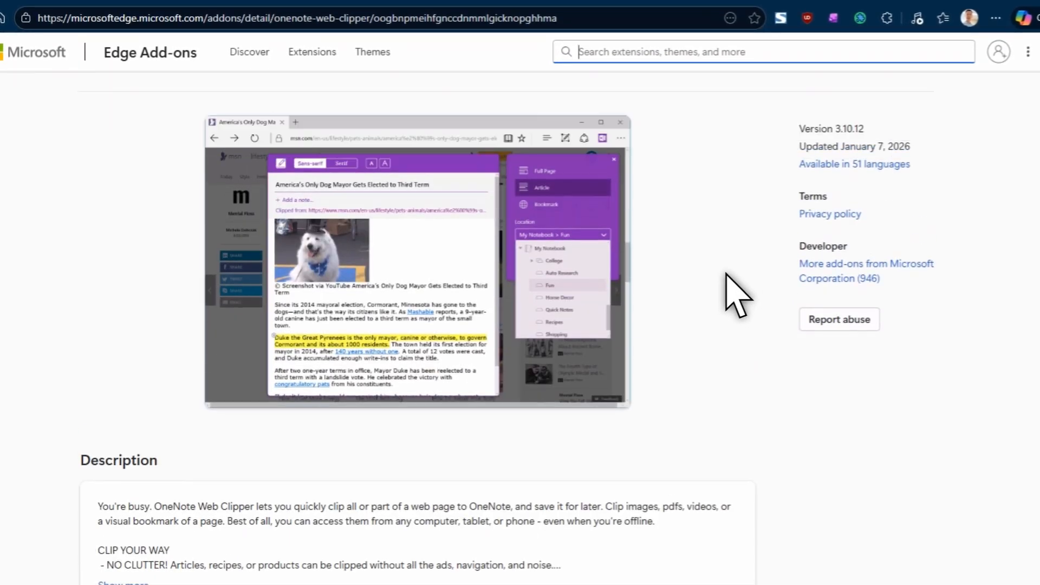
scroll(727, 274, "up", 3)
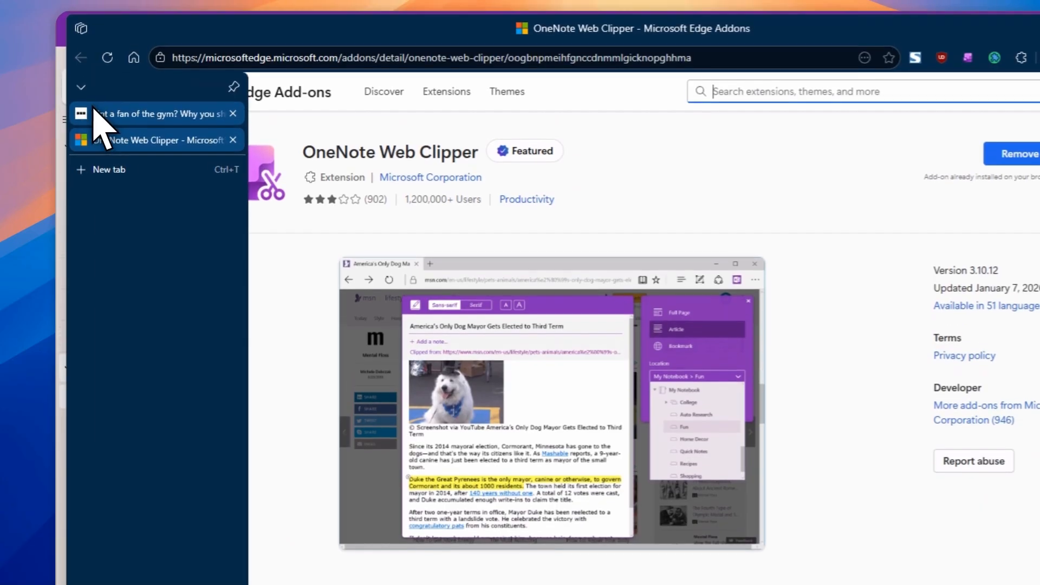
Step: Switch to the BBC 'exercise snacking' article tab and scroll through its opening
left_click(96, 111)
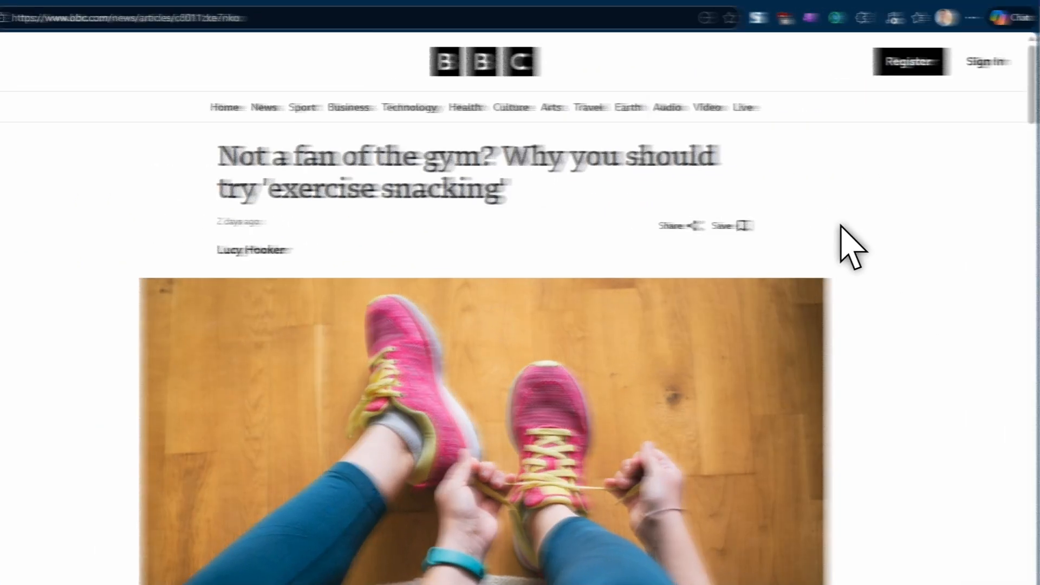
scroll(772, 331, "down", 5)
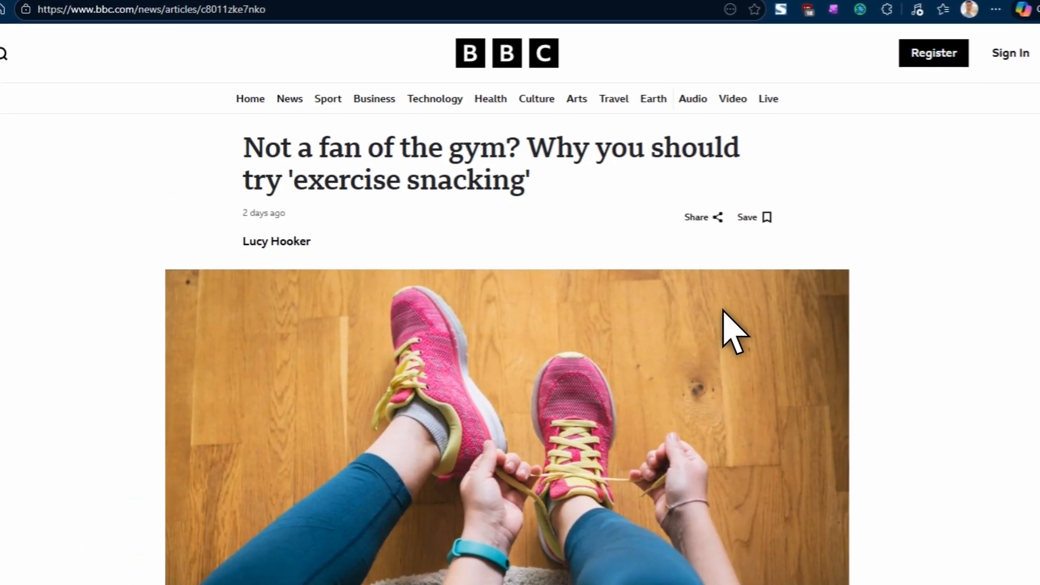
scroll(724, 311, "down", 4)
scroll(724, 312, "up", 10)
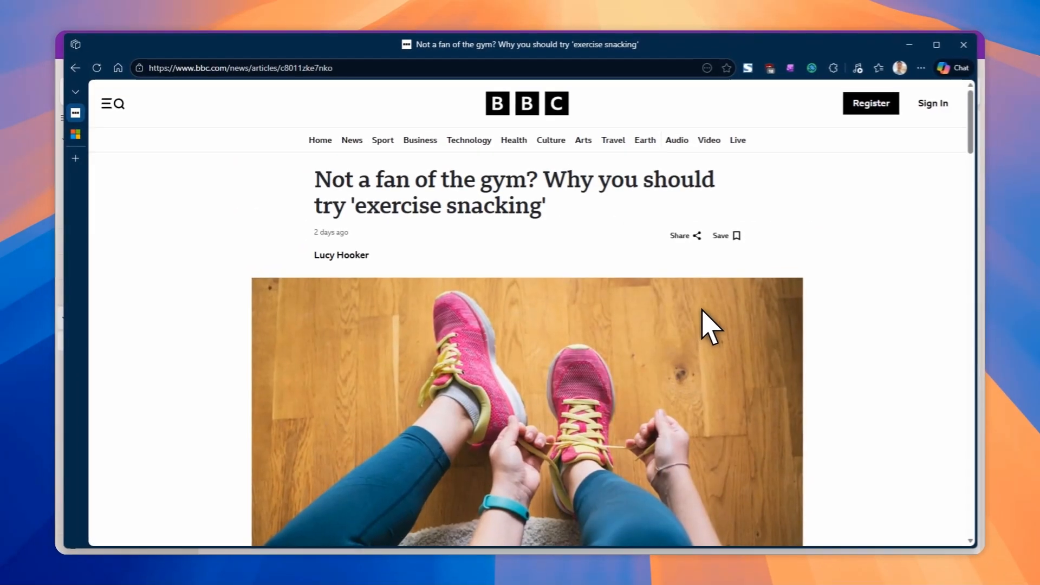
Step: Open OneNote Web Clipper on the article and preview a Full Page capture
left_click(791, 68)
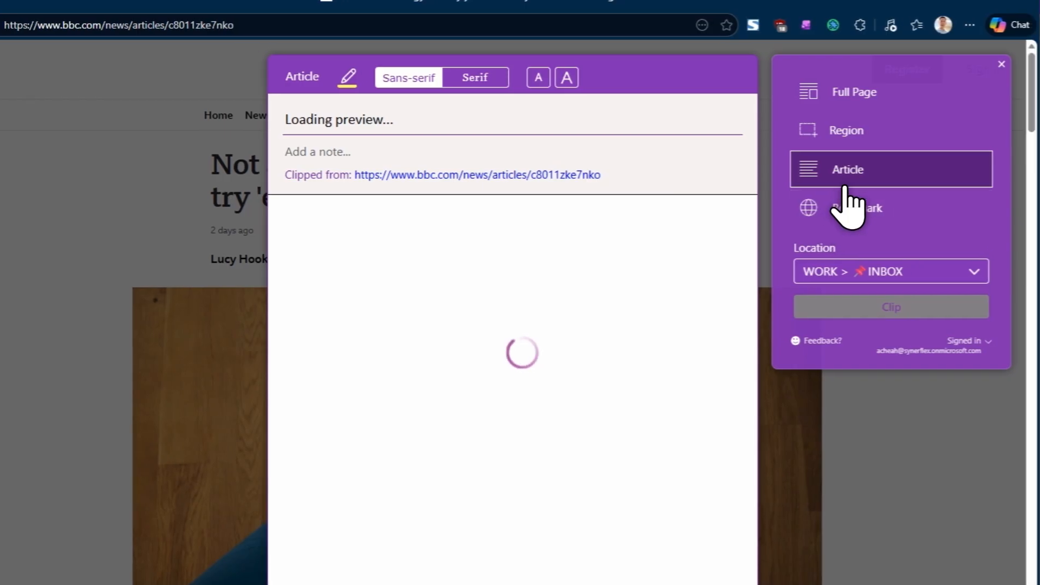
left_click(845, 94)
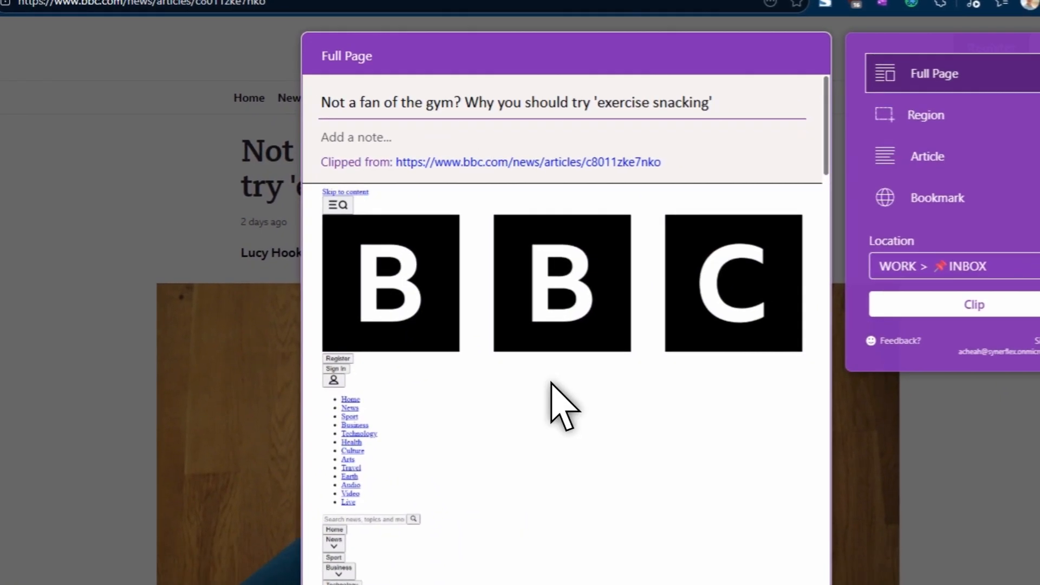
scroll(564, 411, "down", 10)
scroll(551, 399, "down", 15)
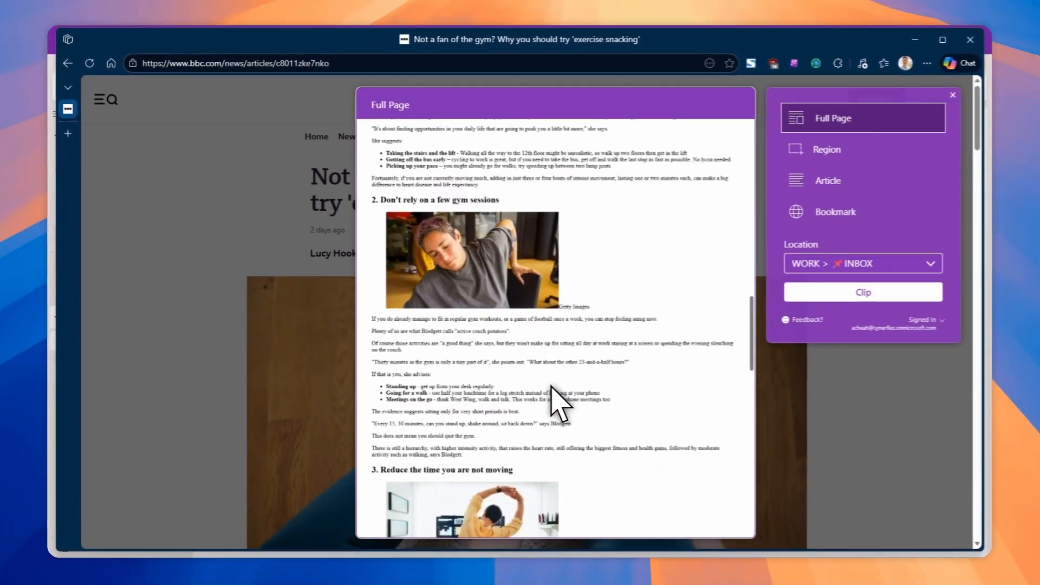
scroll(548, 382, "down", 2)
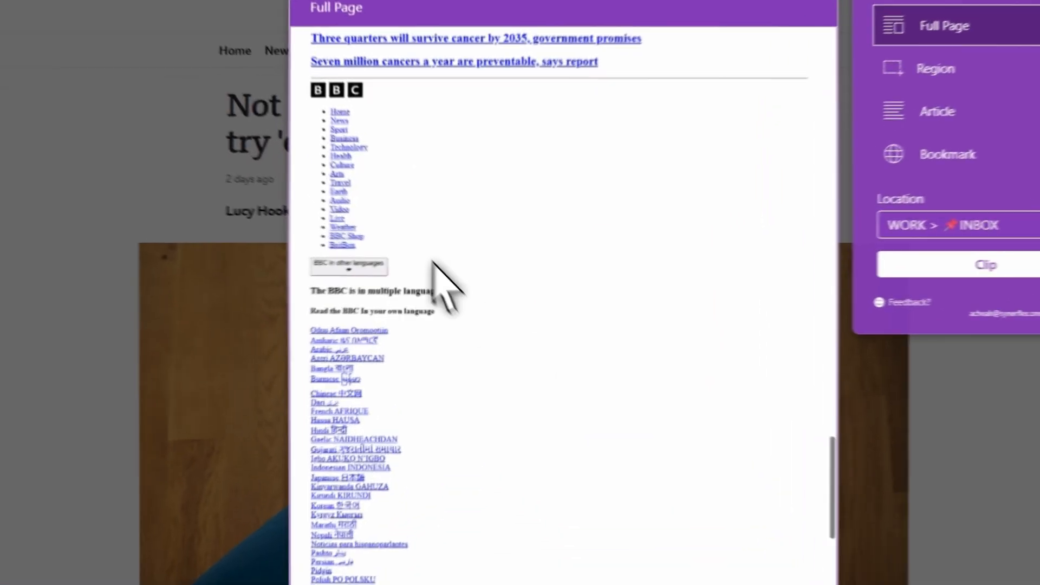
scroll(504, 450, "up", 5)
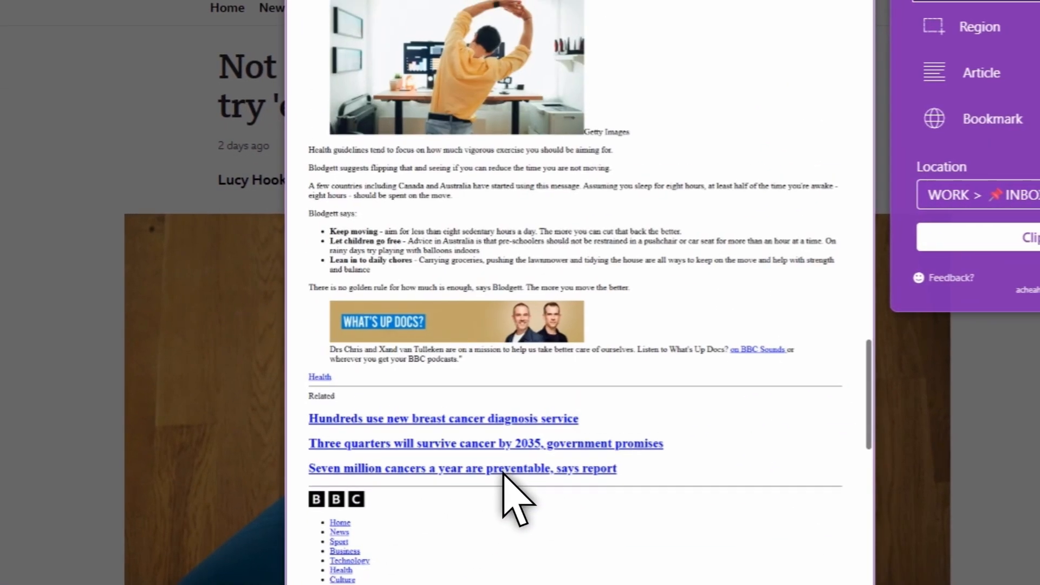
scroll(503, 472, "up", 20)
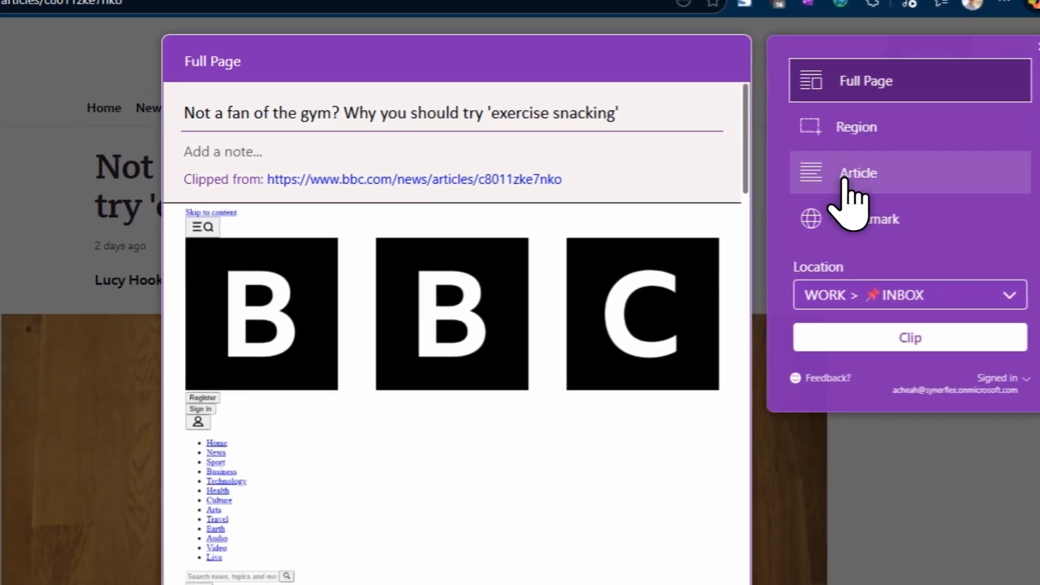
Step: Switch the clipper to Article mode, review the preview, and clip it to WORK > INBOX
left_click(829, 216)
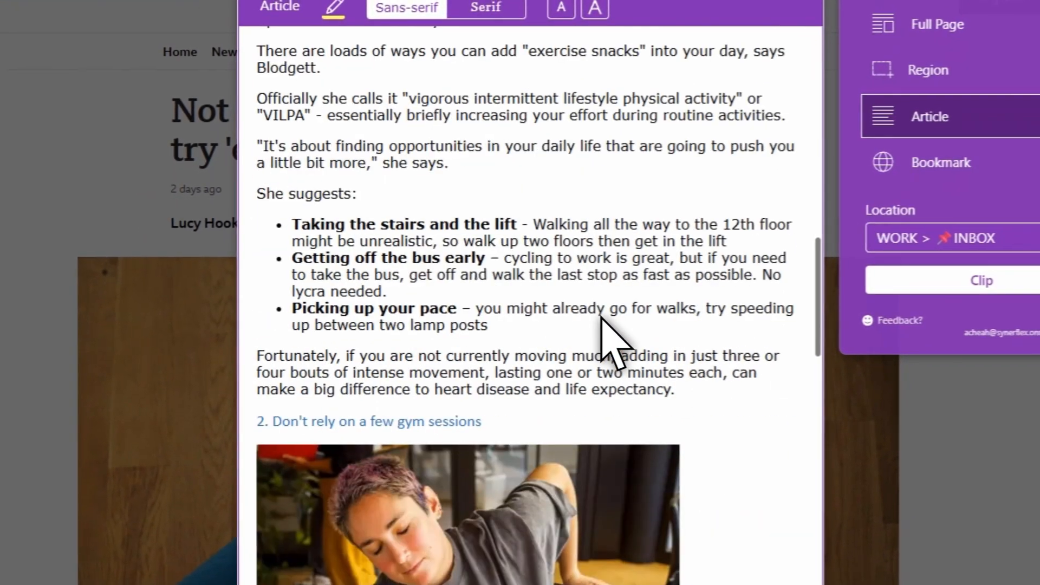
scroll(602, 320, "down", 10)
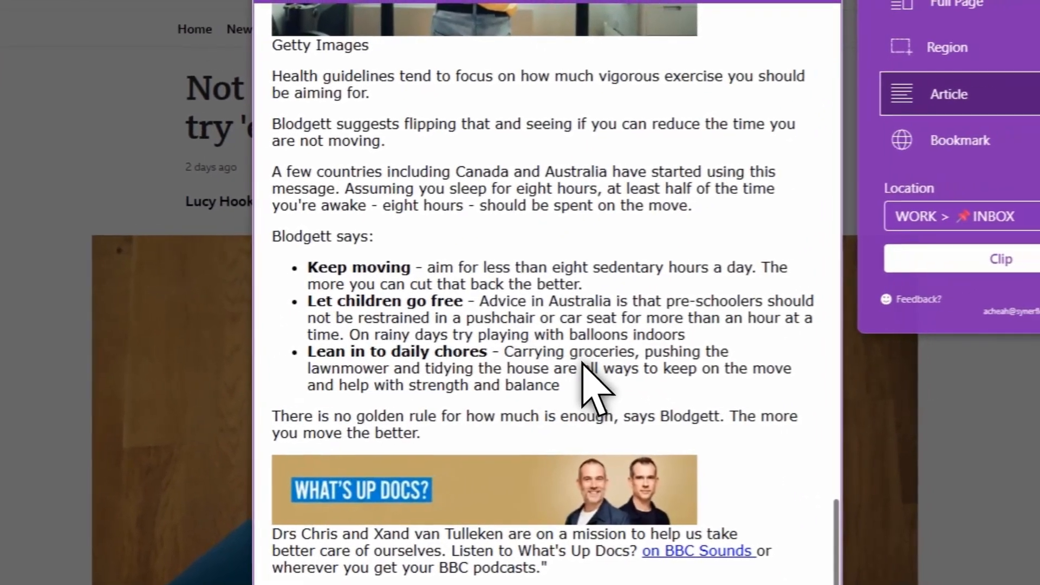
scroll(588, 398, "up", 15)
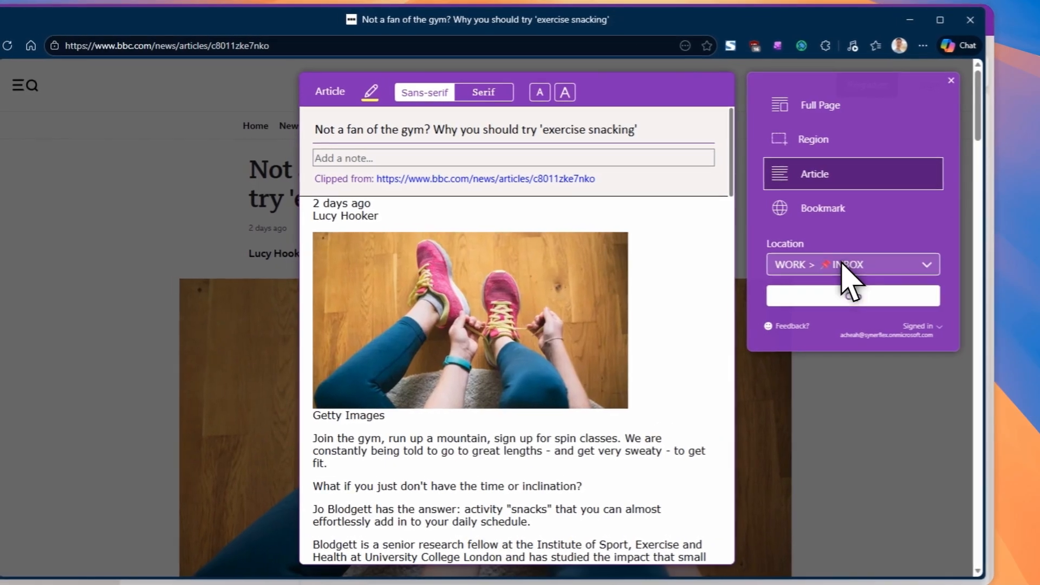
left_click(846, 297)
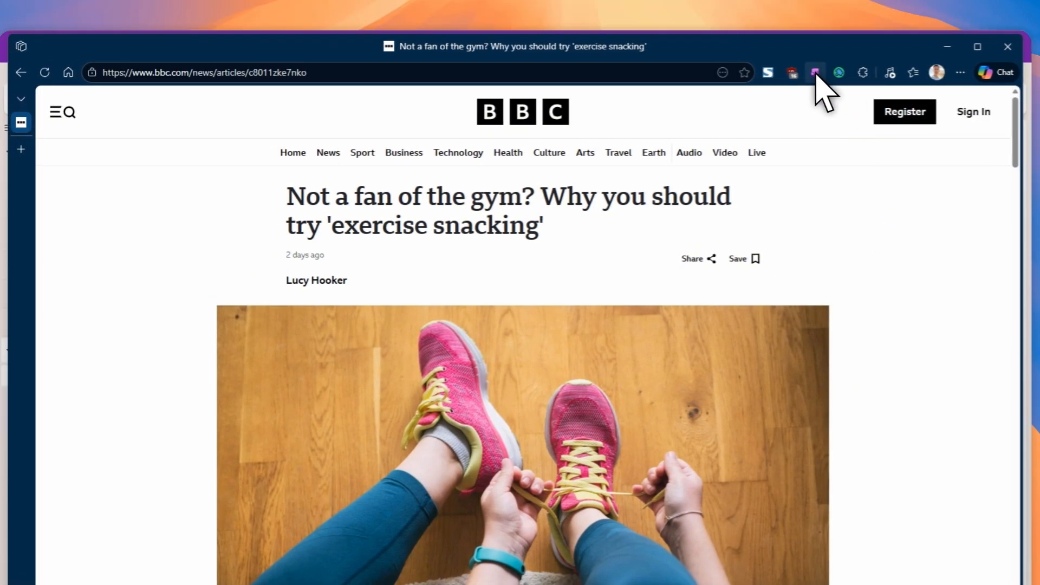
Step: Clip a Region covering the article's opening paragraphs down to the first heading
left_click(769, 46)
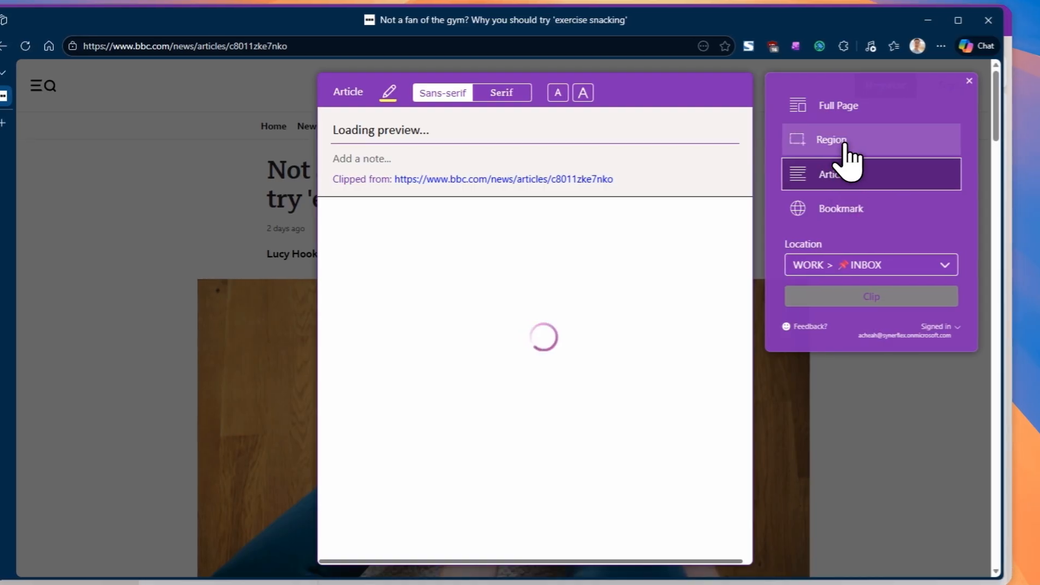
left_click(832, 139)
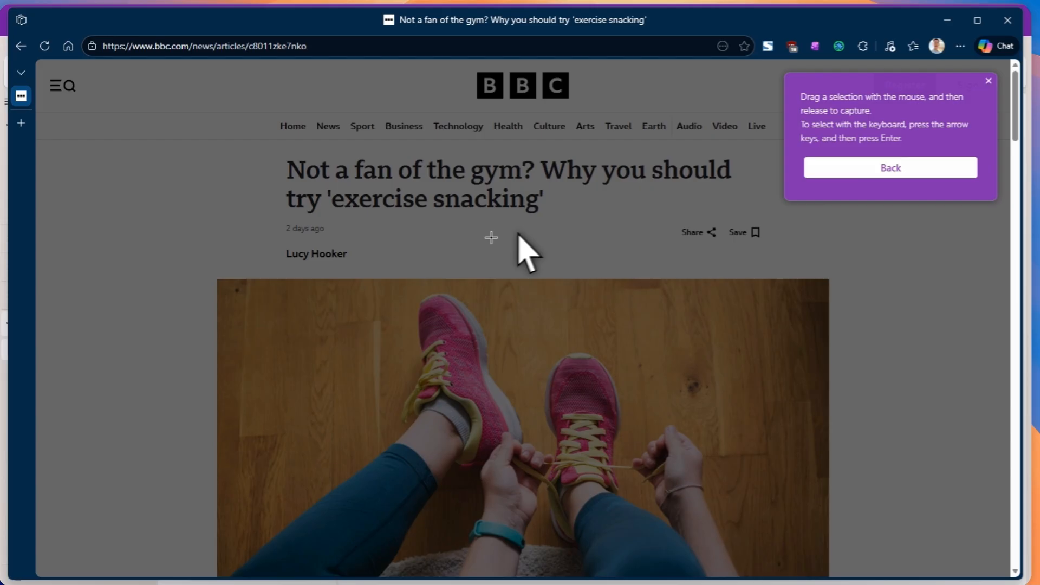
scroll(523, 244, "down", 5)
scroll(497, 238, "down", 4)
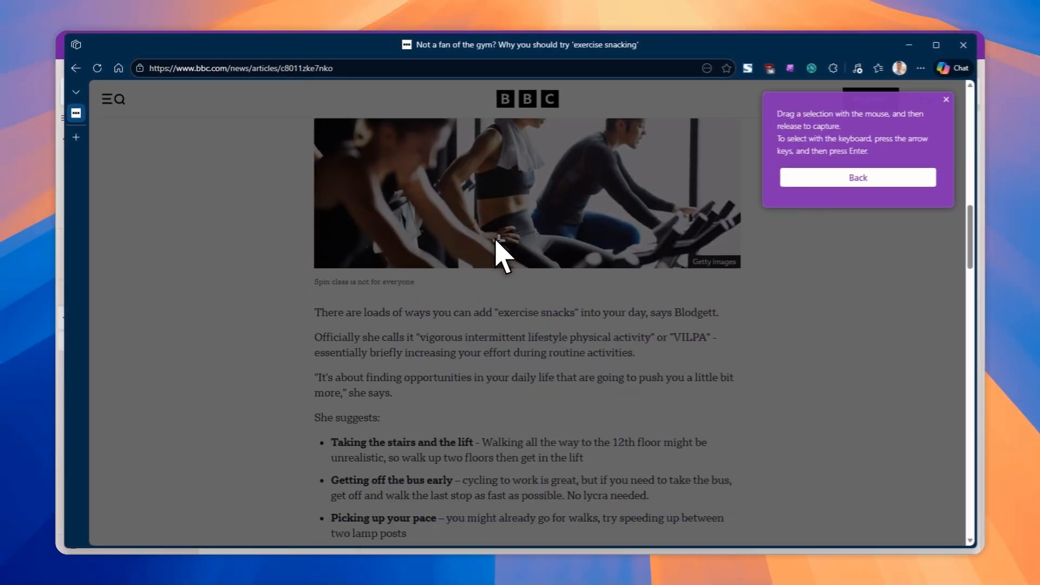
scroll(495, 240, "up", 1)
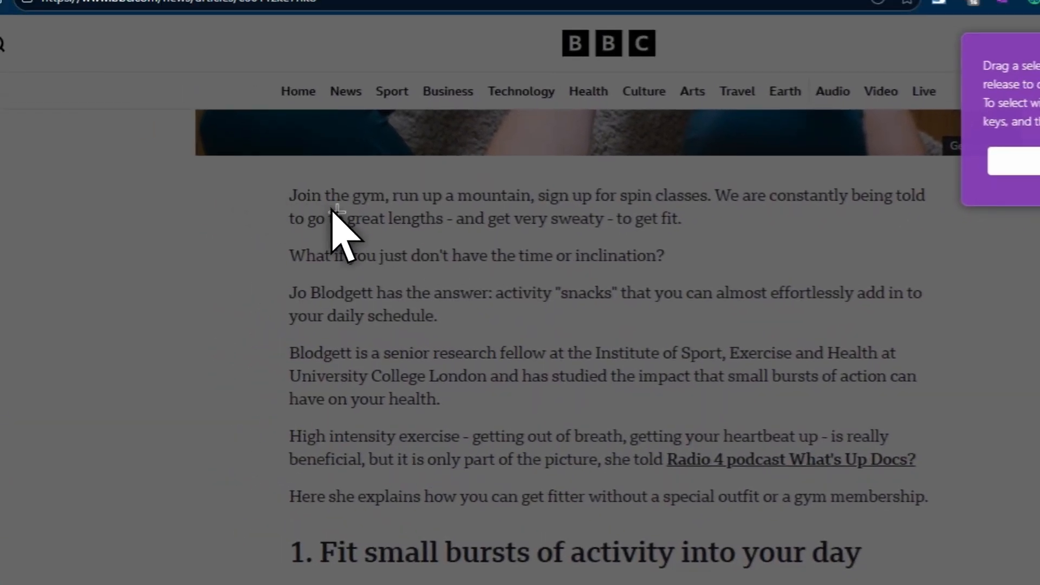
scroll(331, 212, "down", 1)
scroll(331, 213, "up", 1)
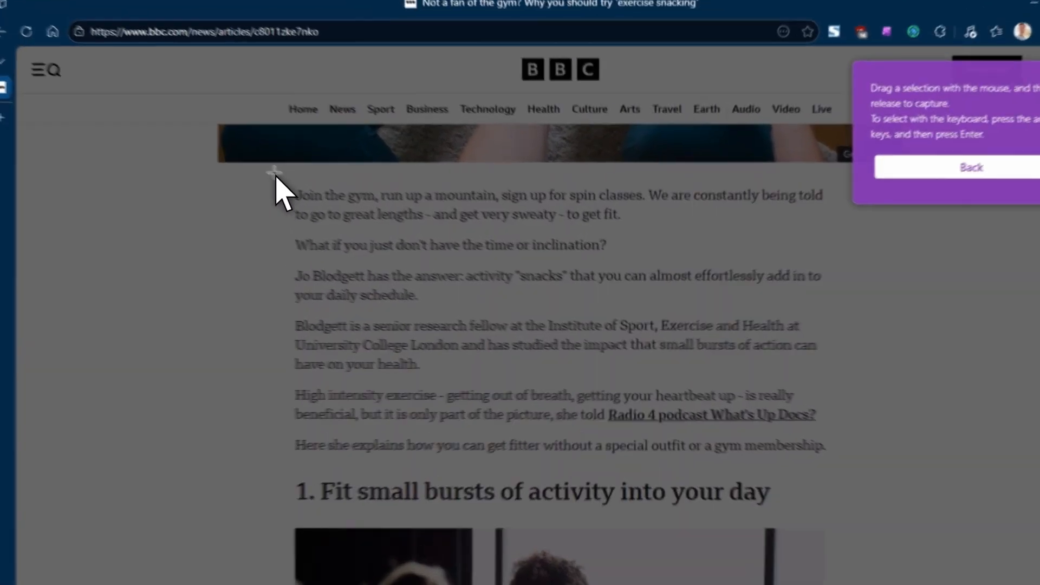
left_click_drag(293, 179, 807, 477)
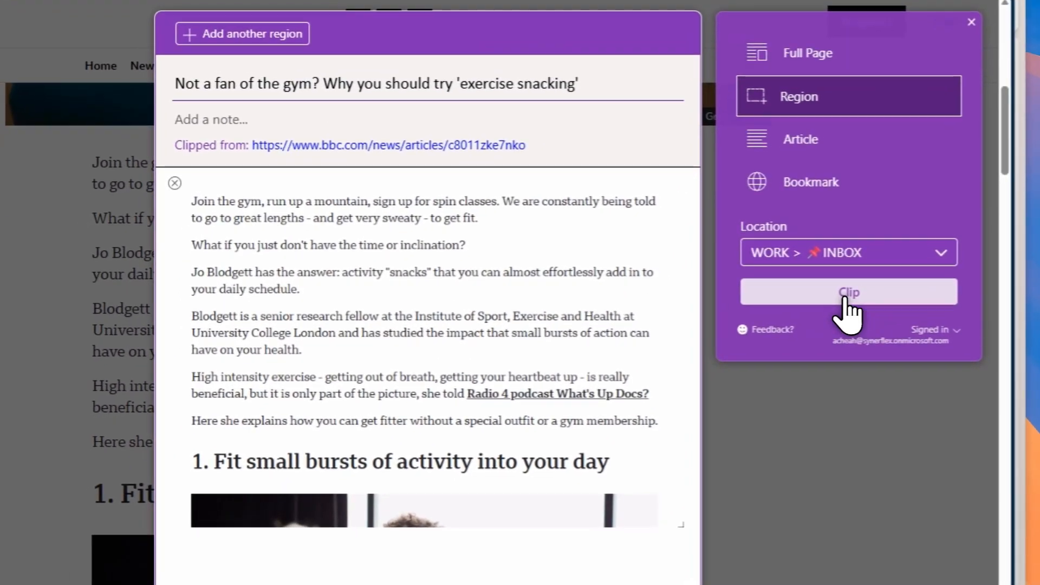
left_click(845, 302)
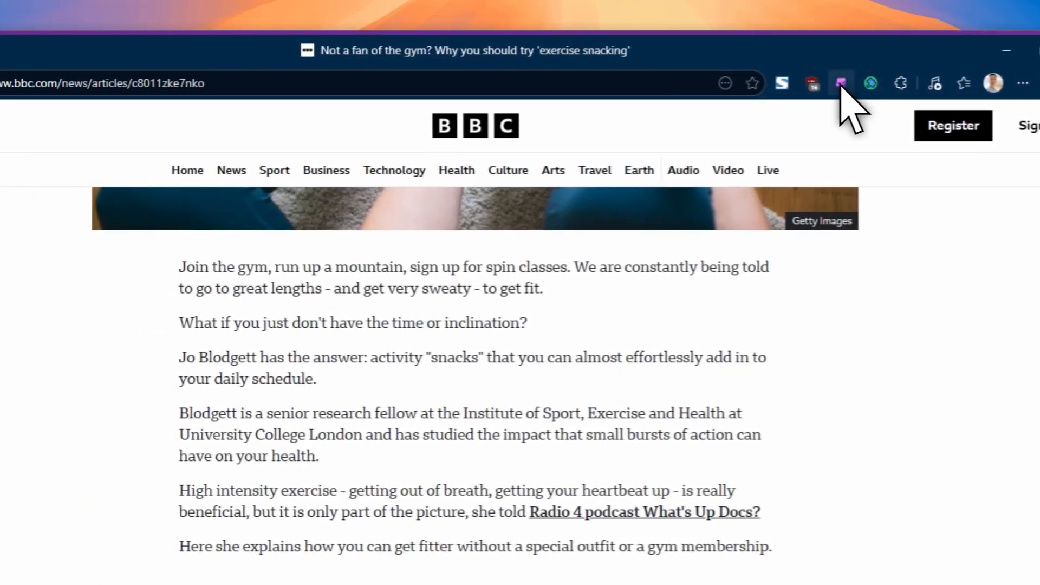
Step: Clip the page as a Bookmark with the note "Great article for health improvement"
left_click(714, 68)
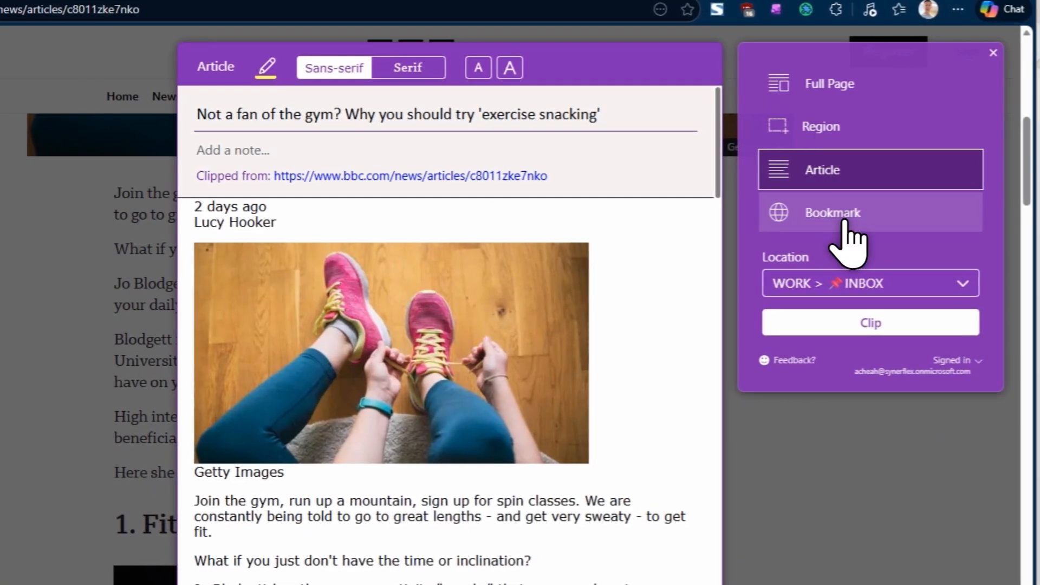
left_click(844, 212)
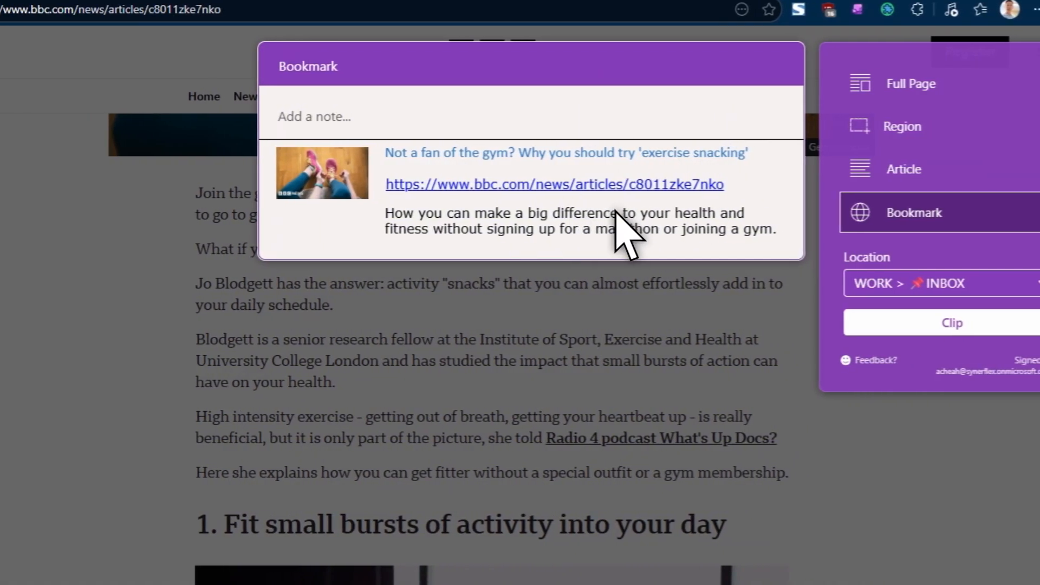
left_click(311, 116)
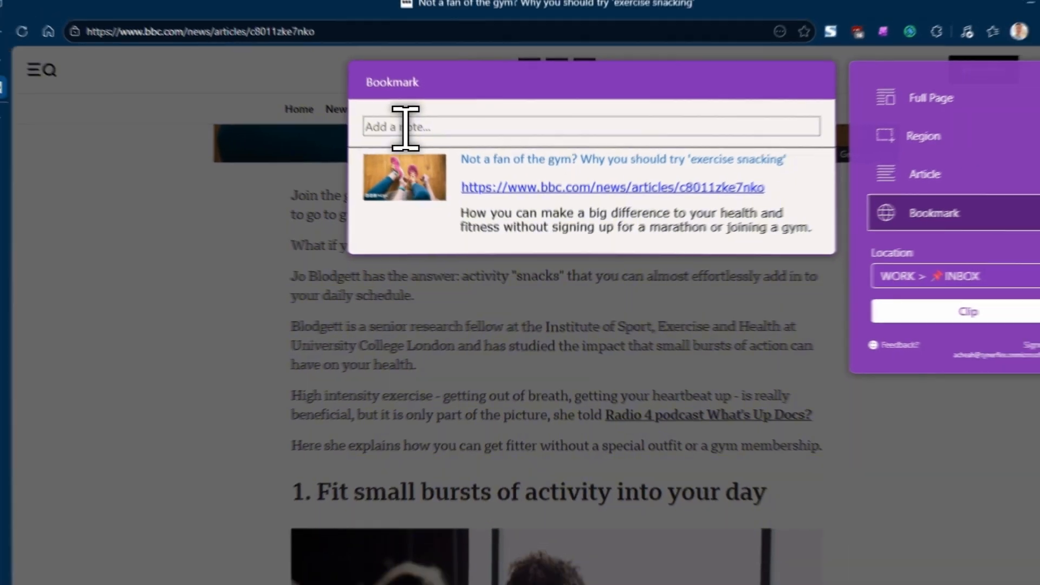
type("Great")
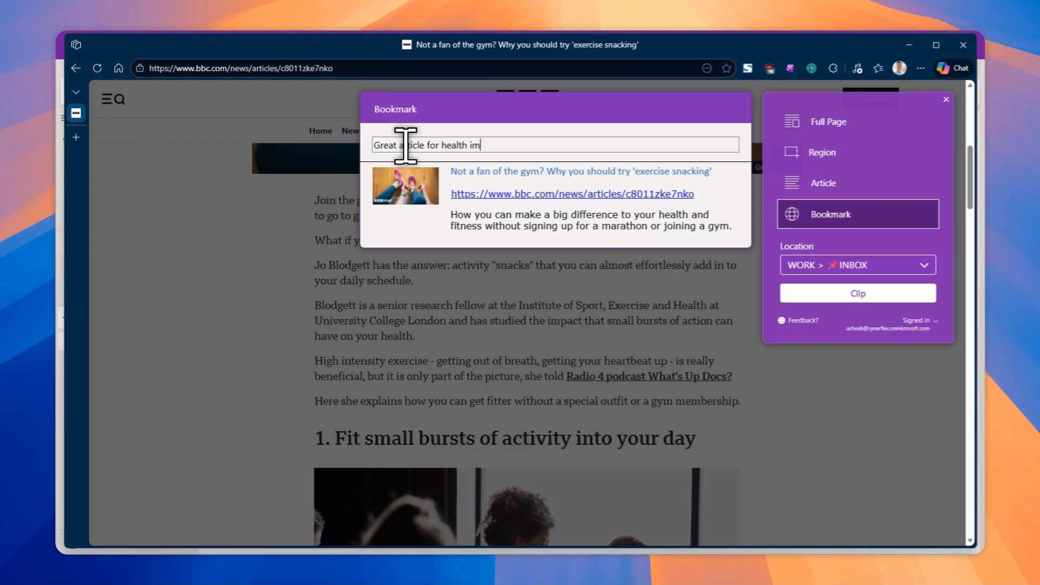
type("article for health improvement")
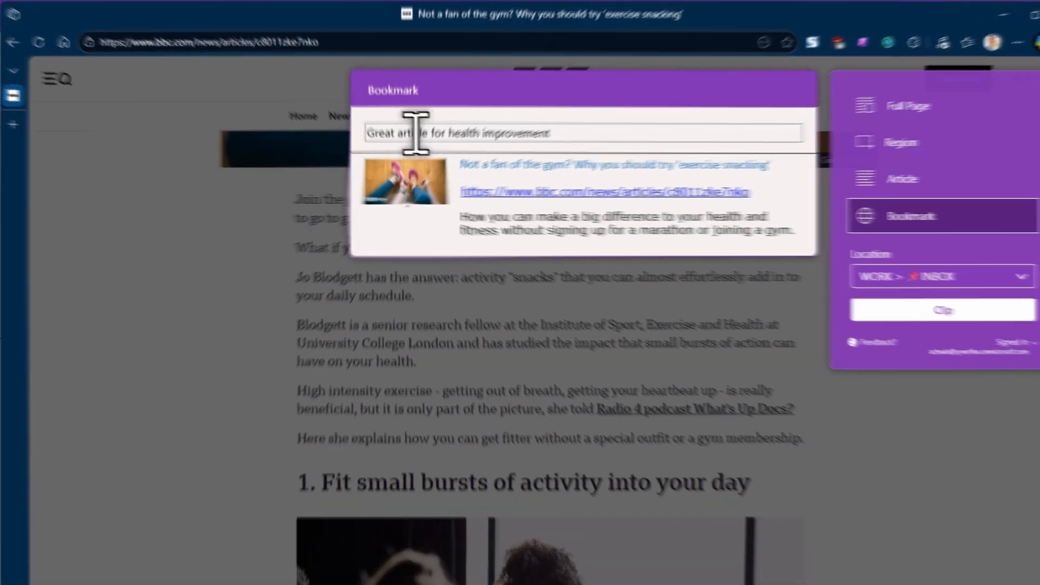
left_click(858, 293)
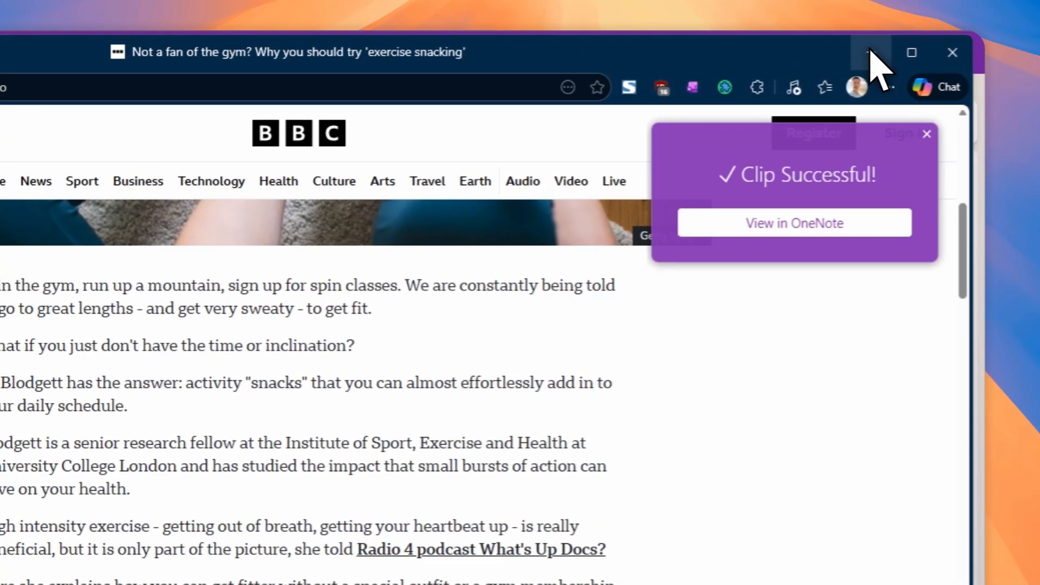
Step: Open OneNote and go to the WORK notebook's INBOX section to see the clipped pages
left_click(869, 52)
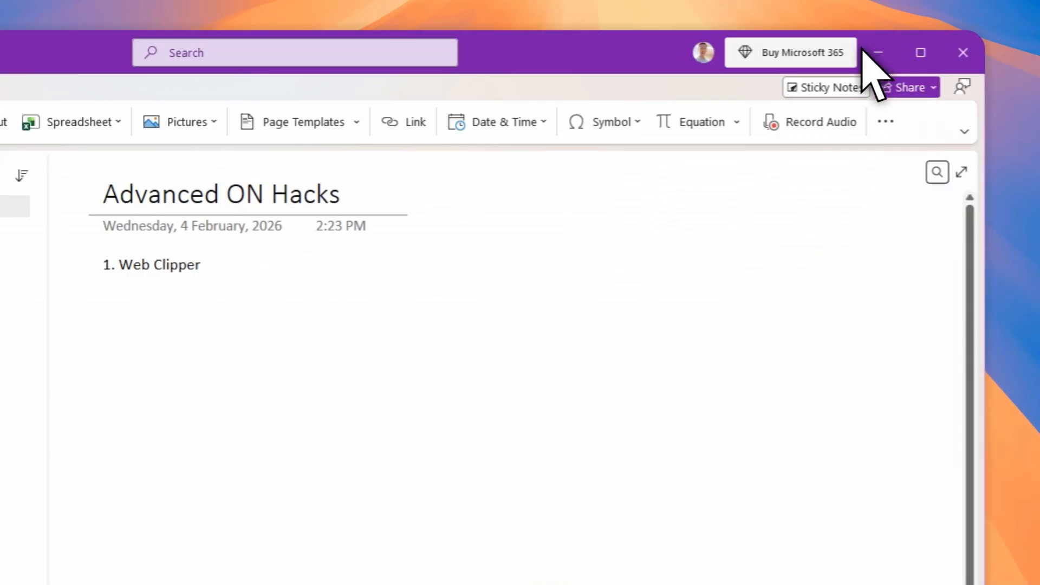
left_click(71, 108)
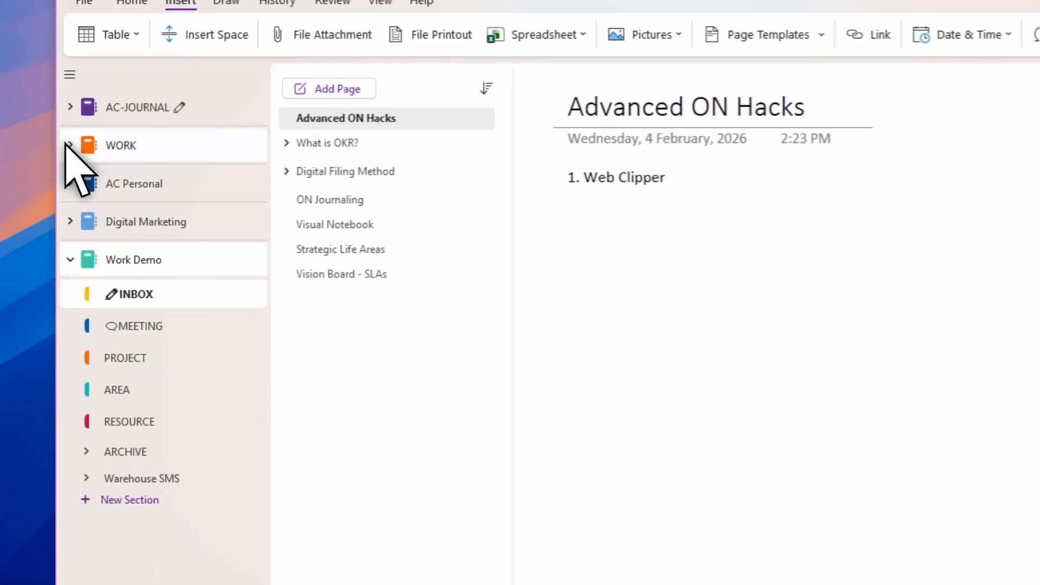
left_click(70, 145)
left_click(130, 181)
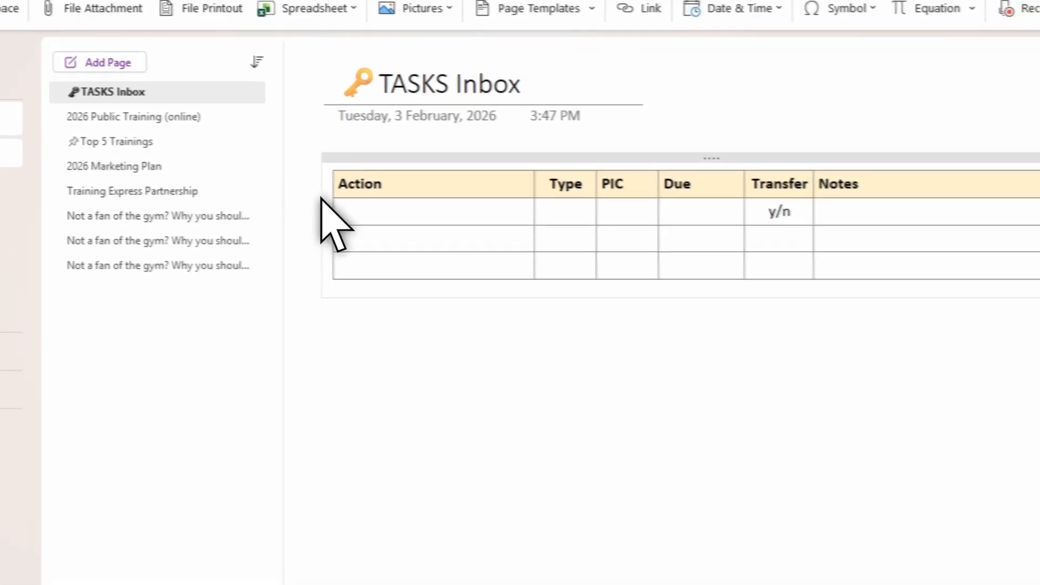
Step: Open the first clipped article page in INBOX and scroll through its text
left_click(225, 217)
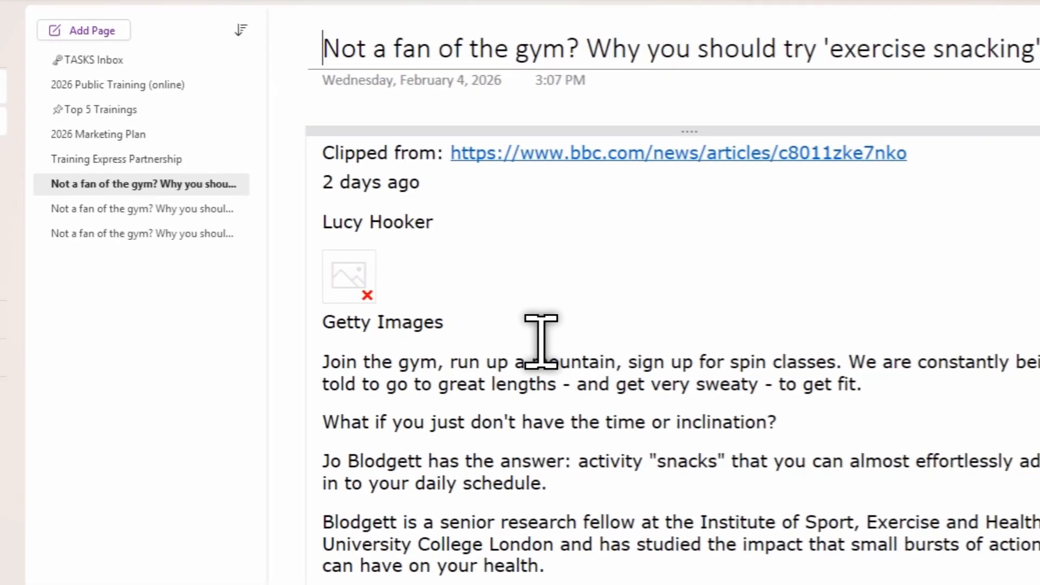
scroll(621, 390, "down", 2)
scroll(534, 336, "down", 20)
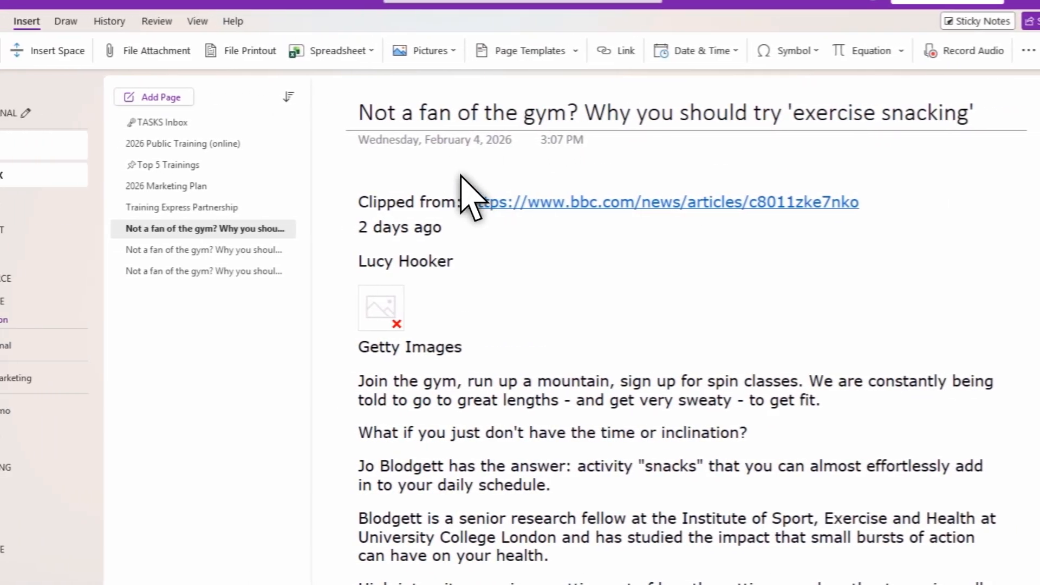
Step: Open the second clipped page and review the Region clip's picture of the article
left_click(238, 250)
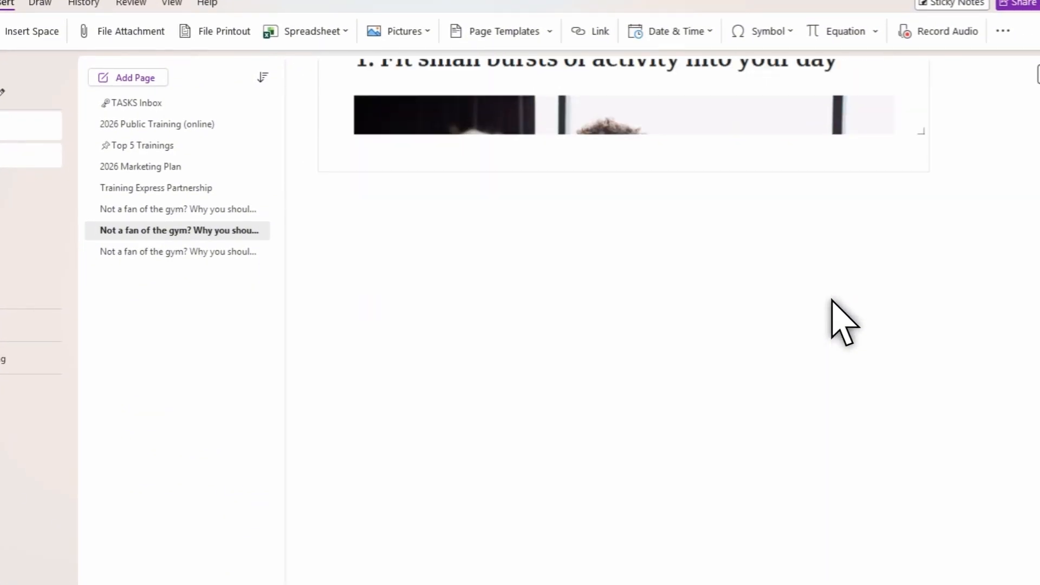
scroll(833, 299, "down", 6)
scroll(832, 299, "up", 2)
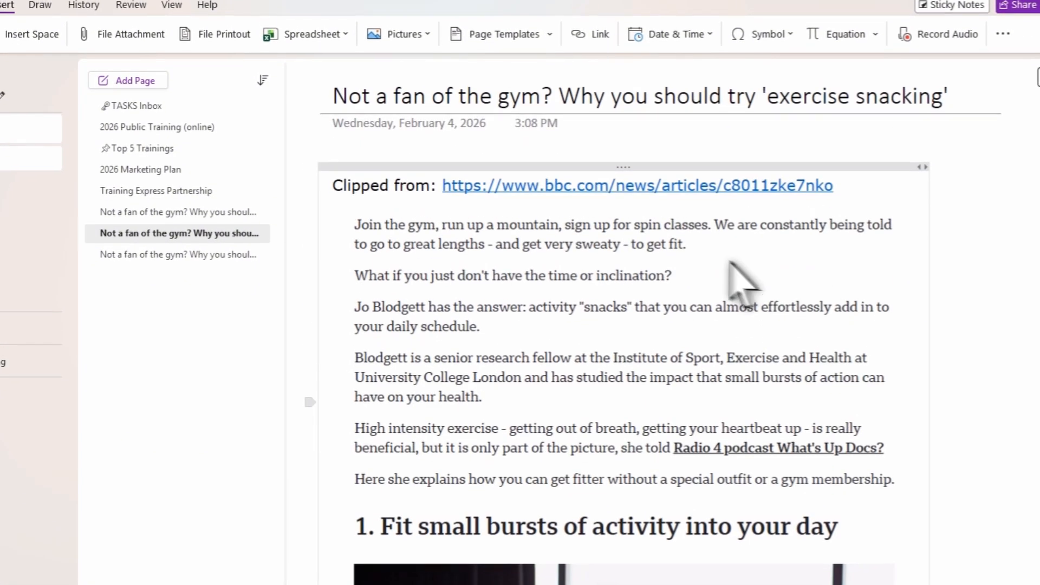
scroll(810, 255, "down", 1)
scroll(794, 252, "up", 1)
left_click(720, 237)
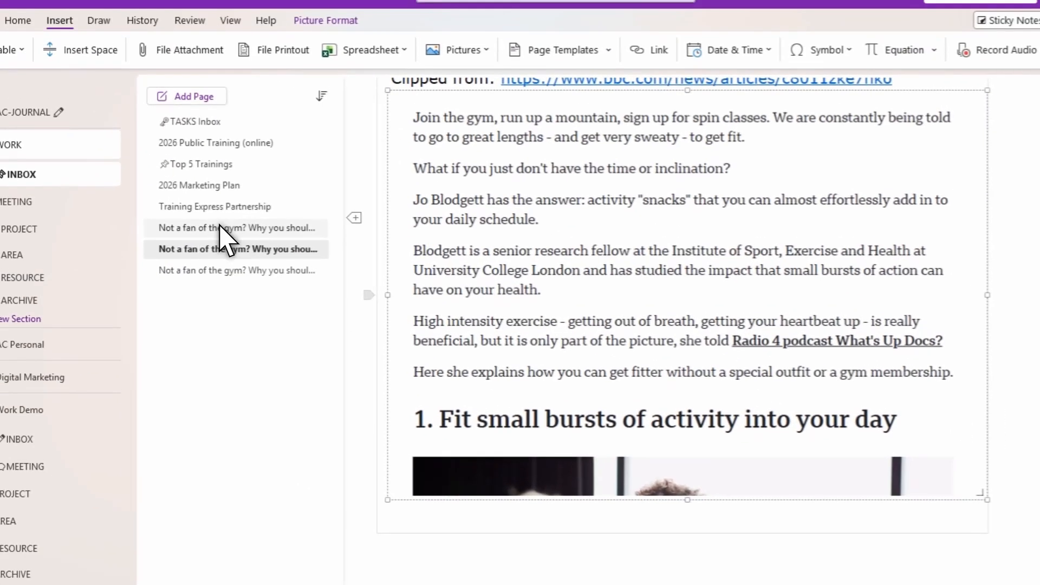
Step: Return to the Article clip page and select a line of its text to show it is editable
left_click(220, 228)
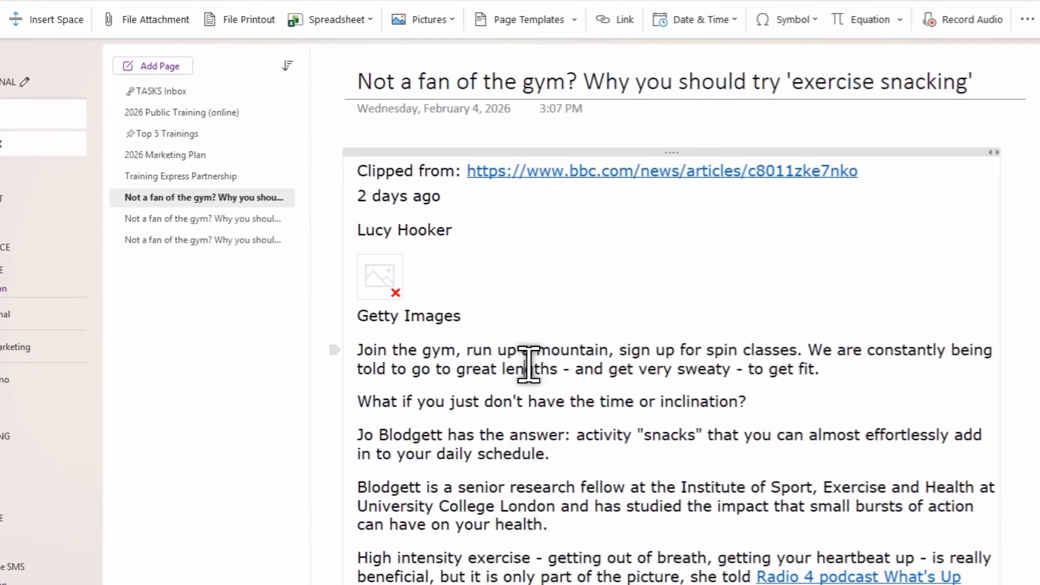
left_click_drag(586, 400, 701, 390)
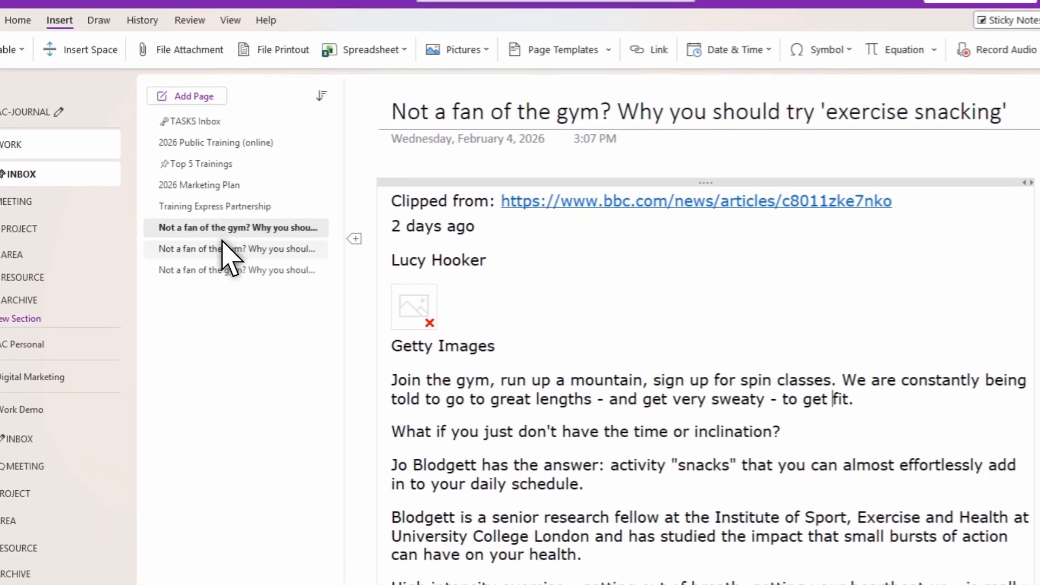
Step: On the Region clip page, copy the text from the clipped picture and paste it below the image
left_click(168, 216)
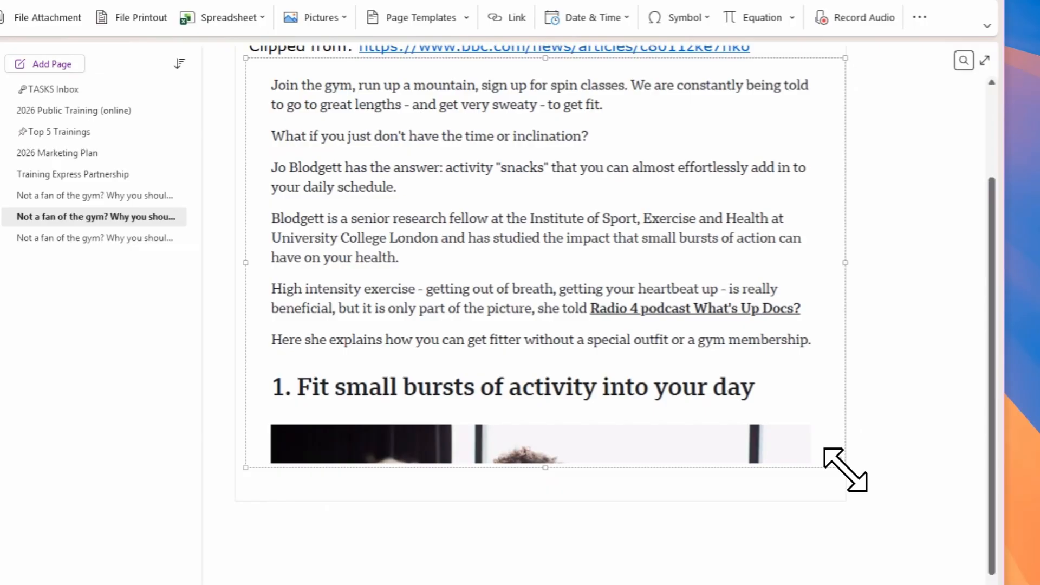
left_click_drag(927, 478, 846, 415)
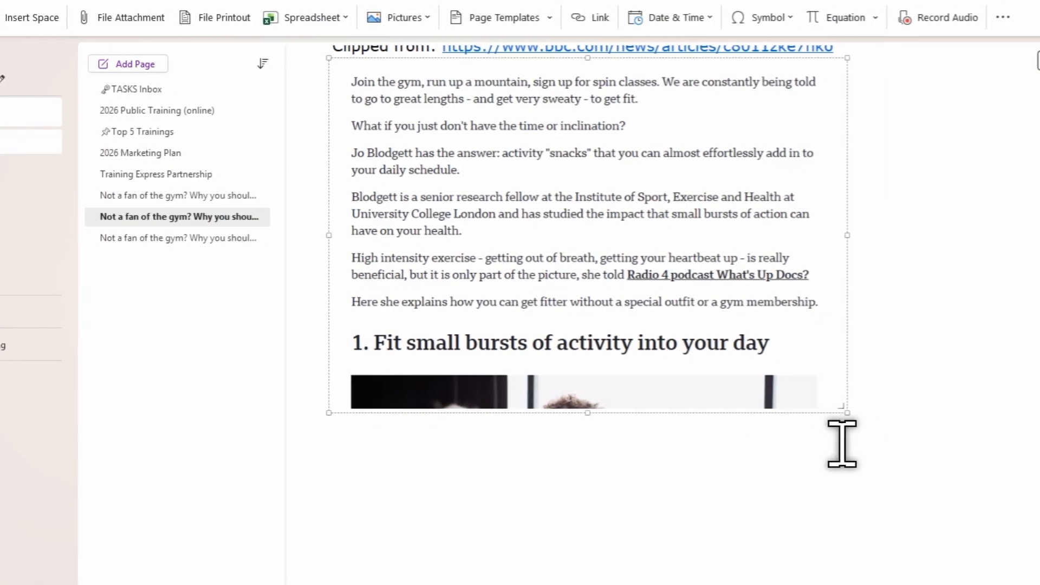
scroll(841, 443, "up", 2)
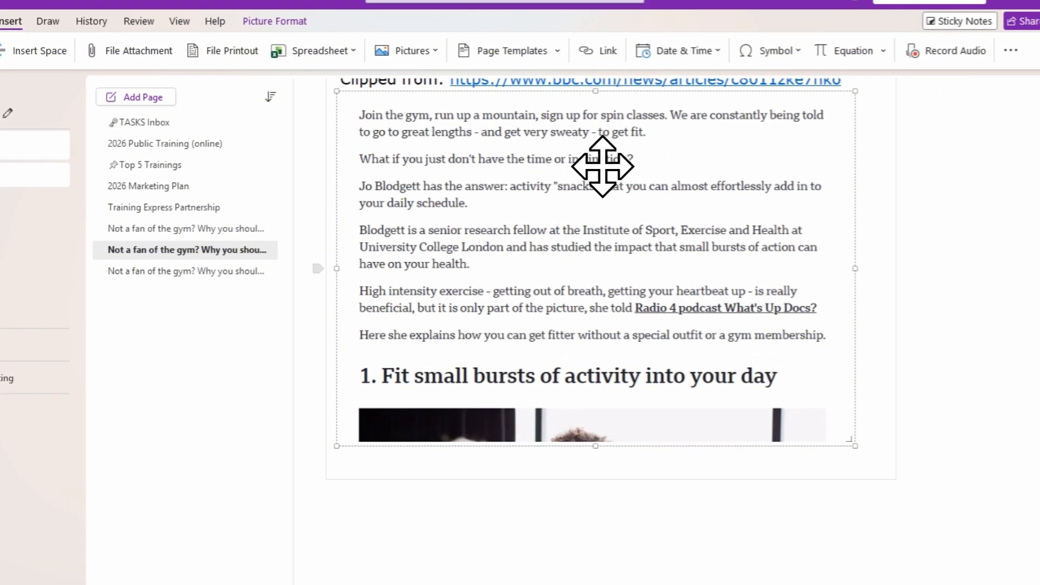
scroll(585, 207, "up", 2)
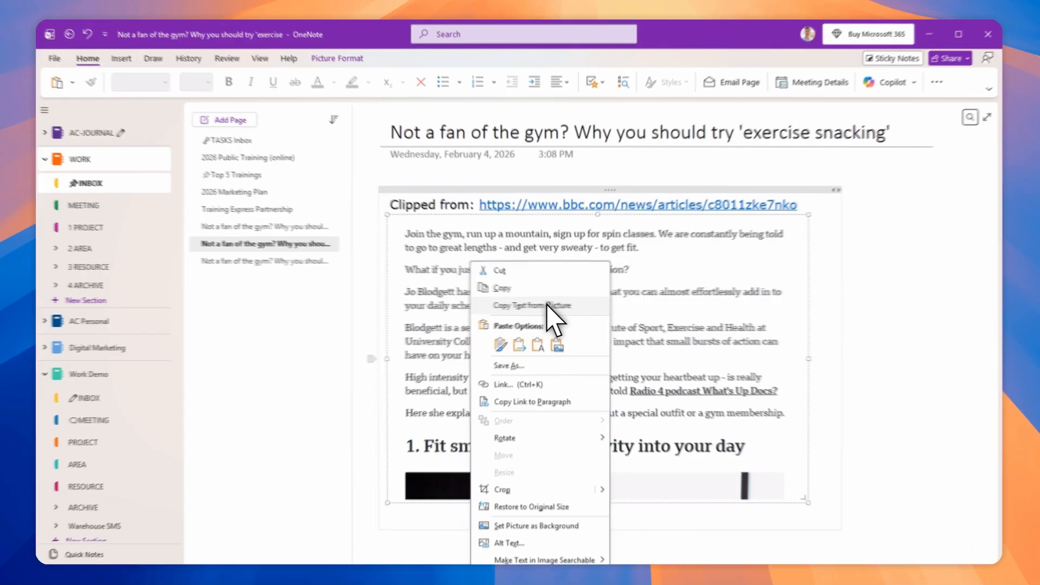
left_click(547, 306)
scroll(785, 308, "down", 3)
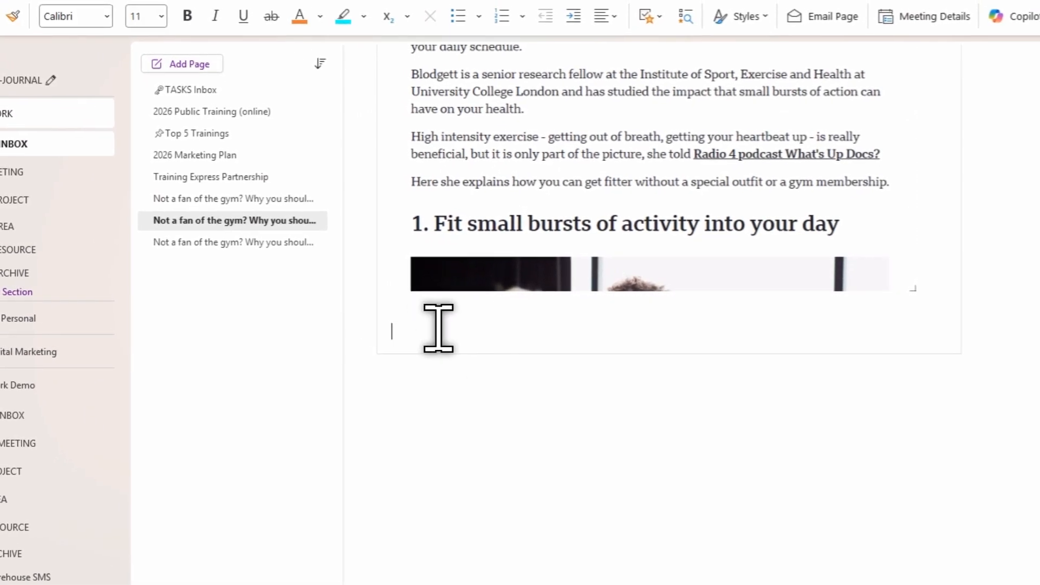
type("Join the gym, run up a mountain, sign up for spin classes. We are constantly being told to go to great lengths - and get very sweaty - to get fit. What if you just don't have the time or inclination? Jo Blodgett has the answer: activity \"snacks\" that you can almost effortlessly add in to your daily schedule. Blodgett is a senior research fellow at the Institute of Sport, Exercise and Health at University College London and has studied the impact that small bursts of action can have on your health. High intensity exercise - getting out of breath, getting your heartbeat up - is really beneficial, but it is only part of the picture, she told Radio 4 podcast What's Up Docs? Here she explains how you can get fitter without a special outfit or a gym membership. 1. Fit small bursts of activity into your day")
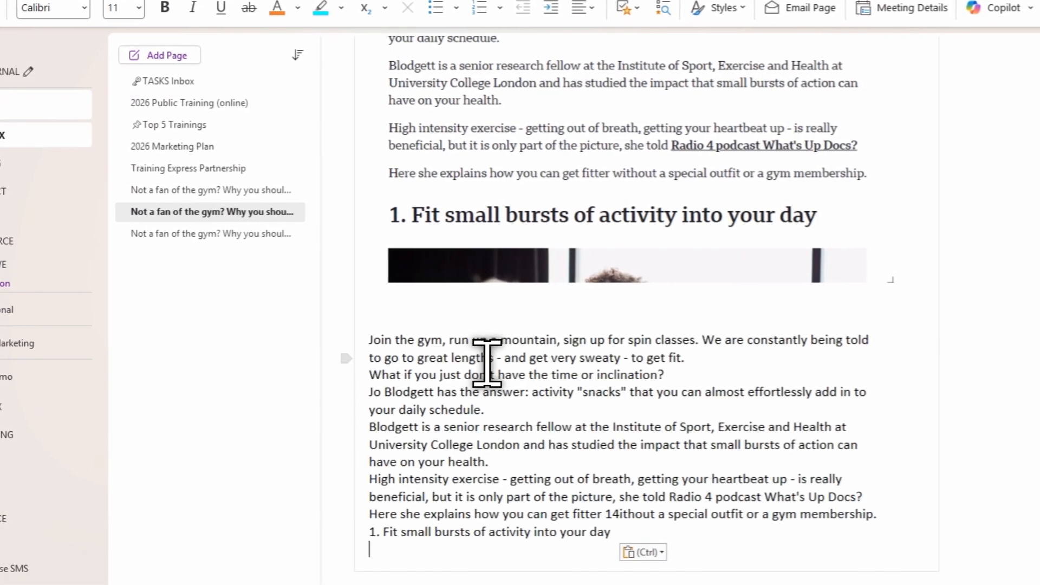
Step: In the pasted text, replace the word "mountain" with "hill" and compare it with the picture above
scroll(772, 389, "up", 4)
scroll(725, 391, "up", 1)
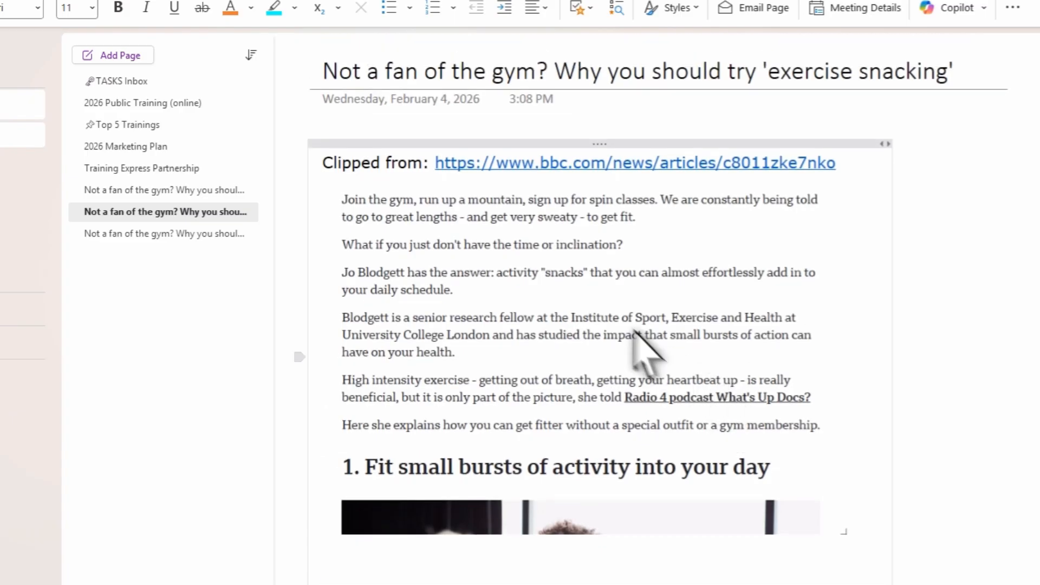
scroll(547, 257, "down", 5)
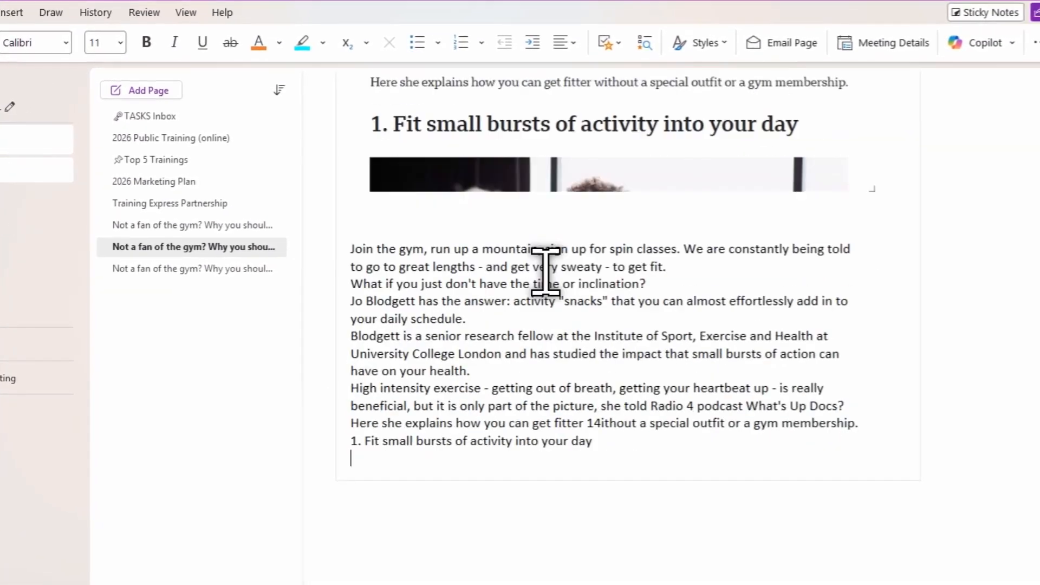
mouse_move(456, 237)
left_mouse_down()
mouse_move(524, 254)
mouse_move(446, 237)
left_mouse_up()
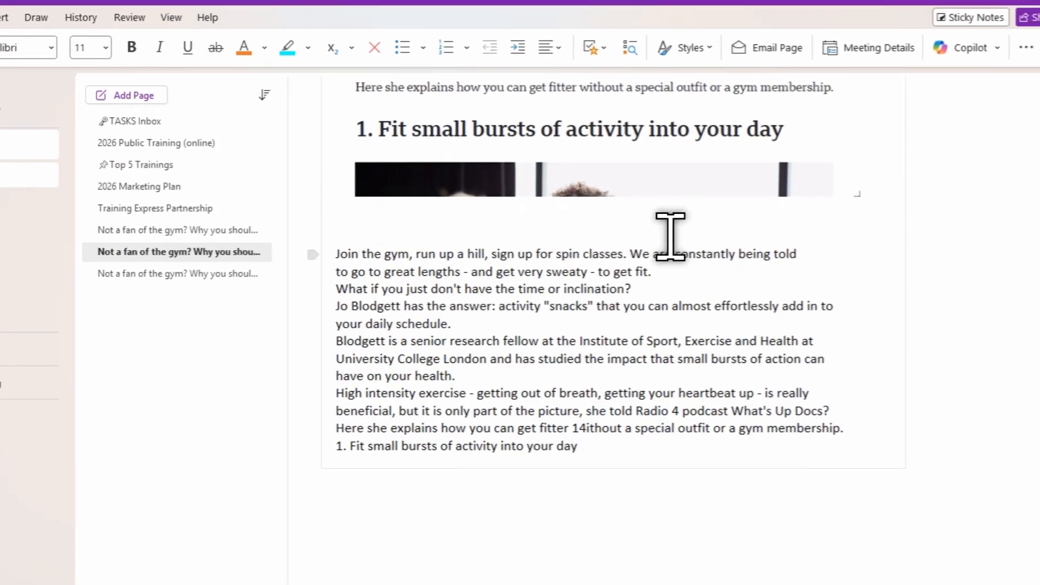
left_click(692, 287)
scroll(656, 290, "up", 1)
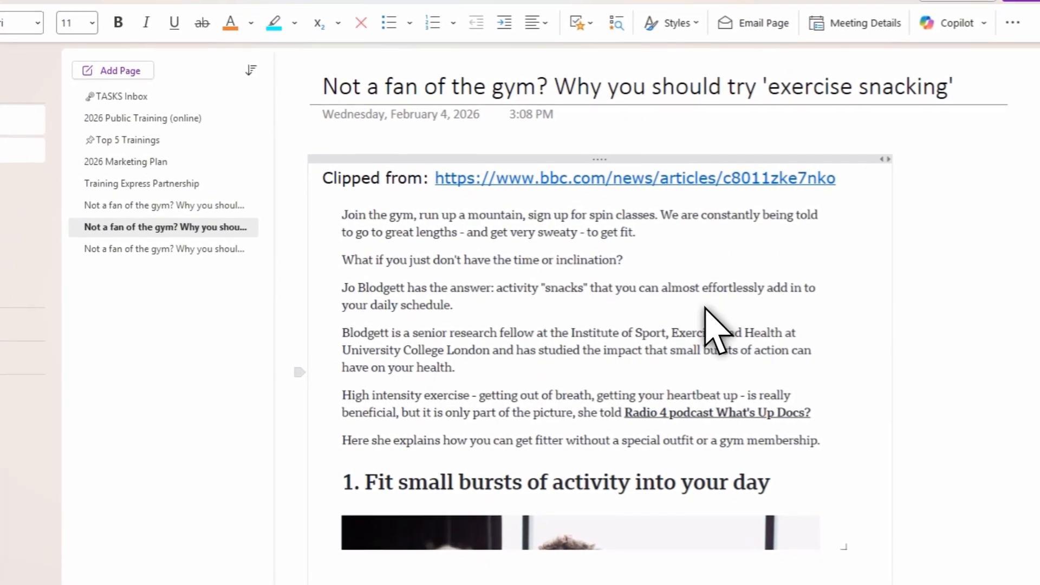
scroll(510, 266, "down", 5)
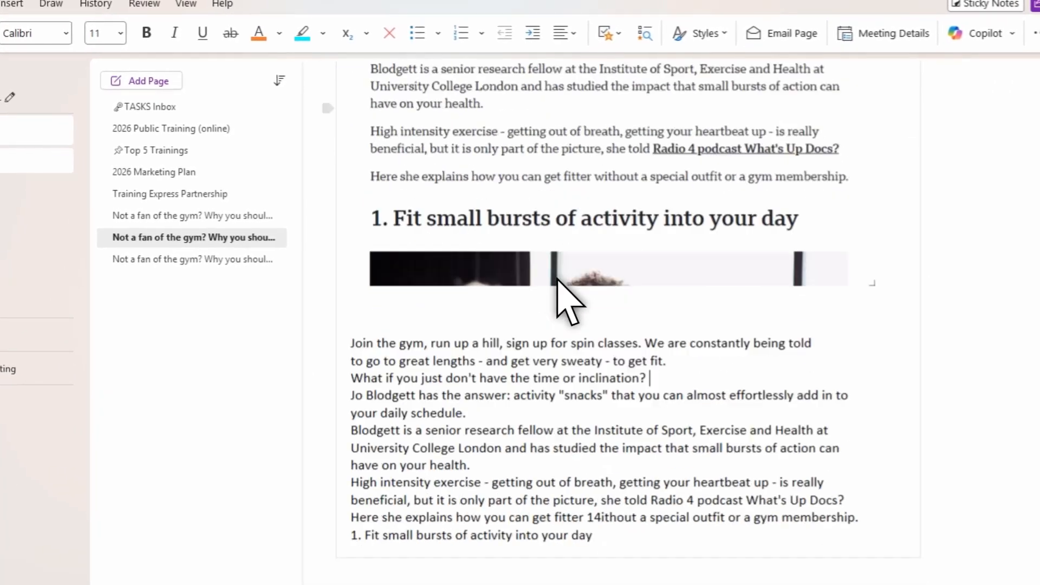
scroll(557, 278, "up", 3)
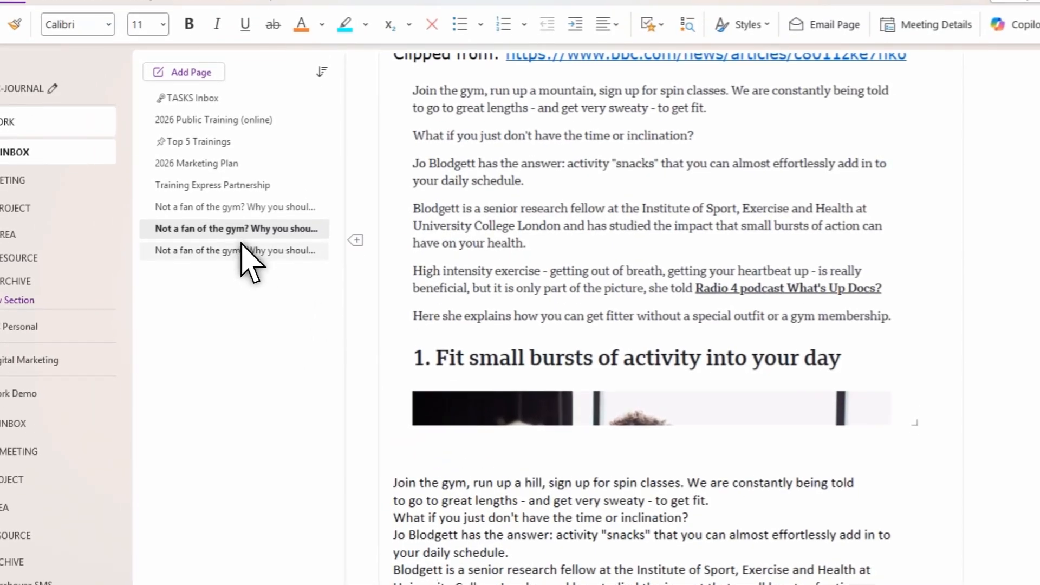
Step: Copy the Bookmark clip's content and paste it into the "note" page, adding blank lines below it
left_click(242, 248)
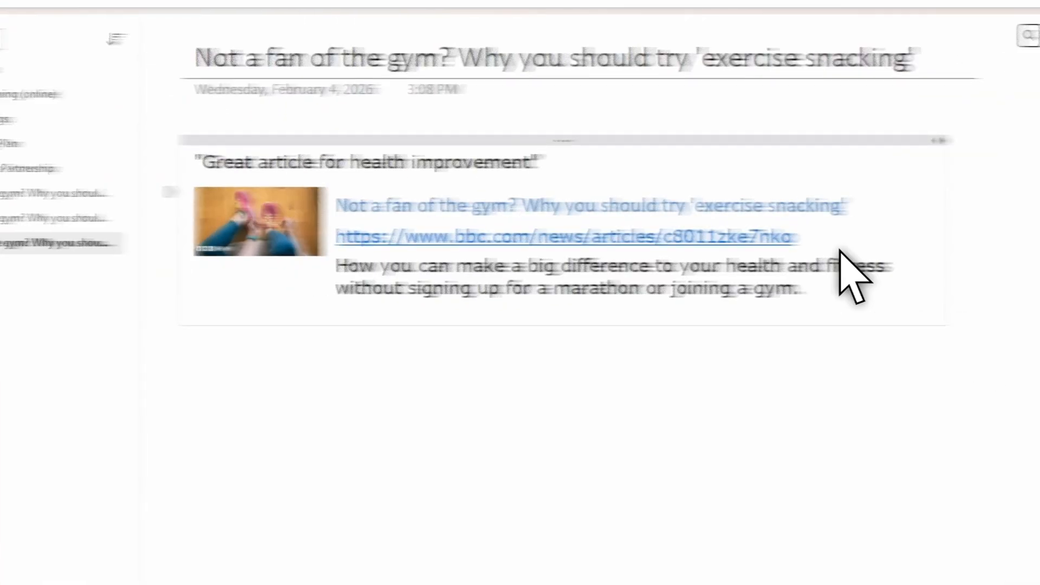
left_click(654, 140)
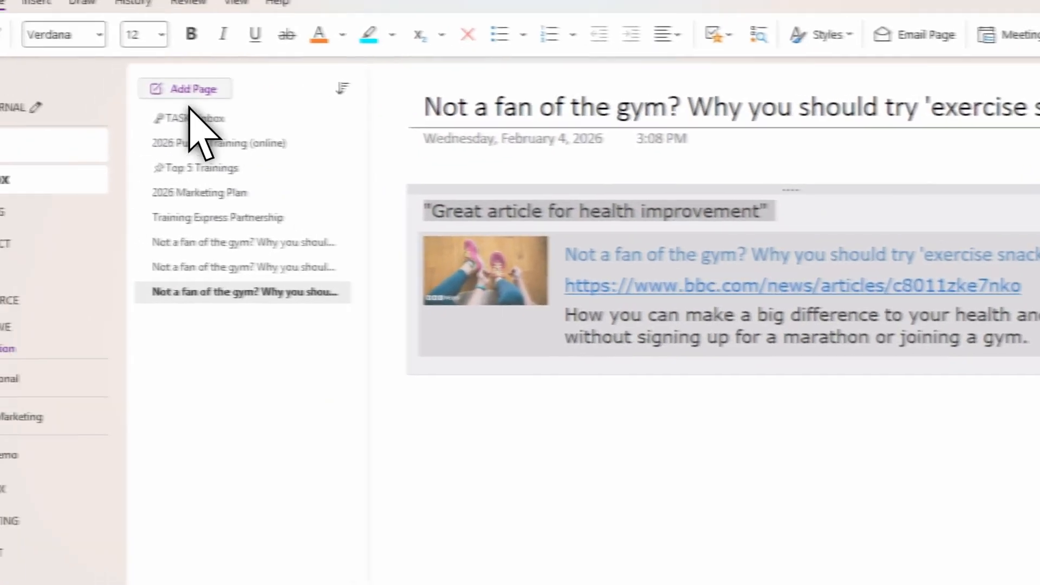
left_click(187, 91)
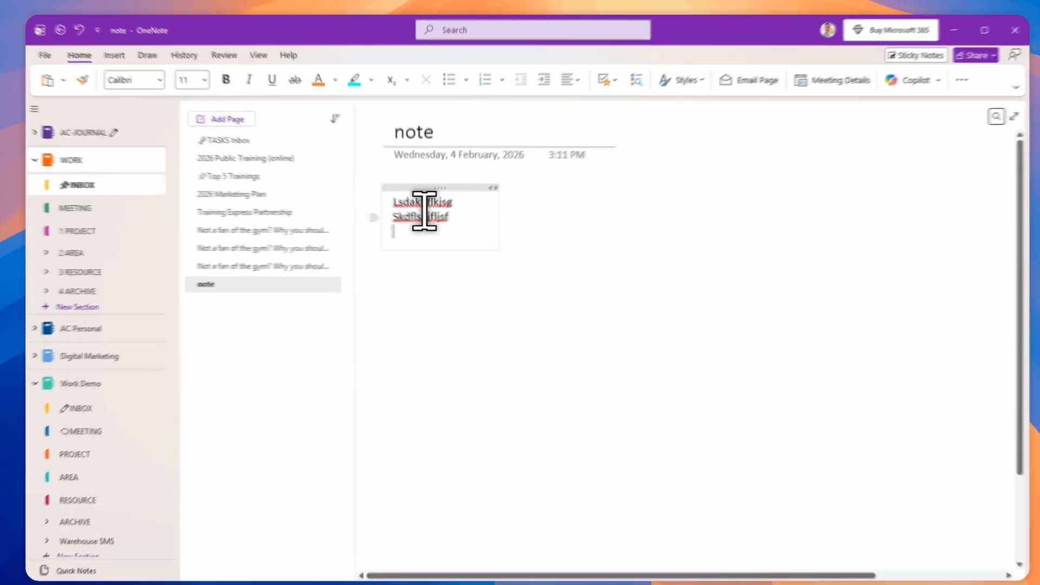
left_click(266, 288)
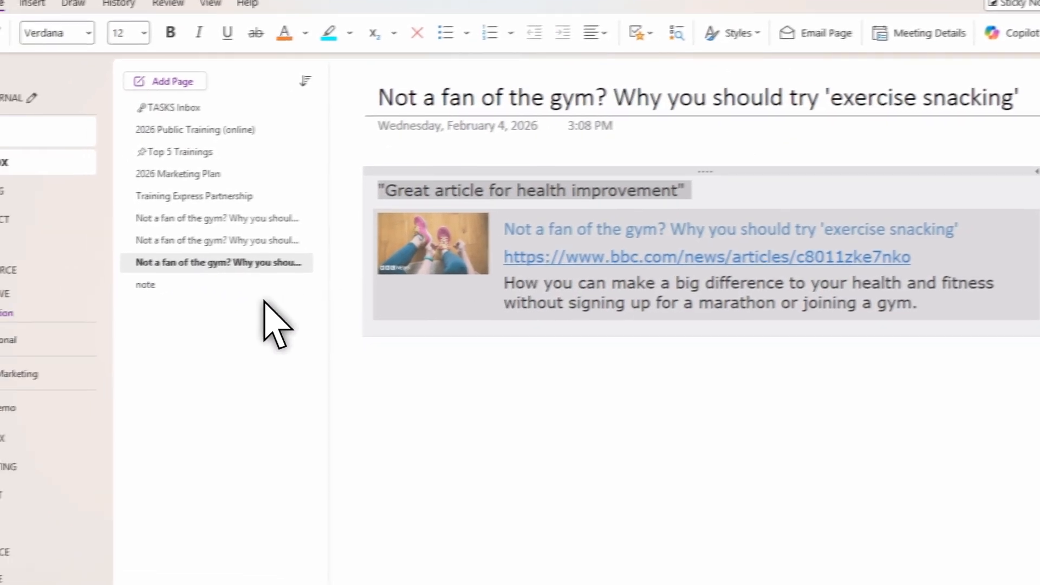
left_click(125, 298)
left_click(471, 287)
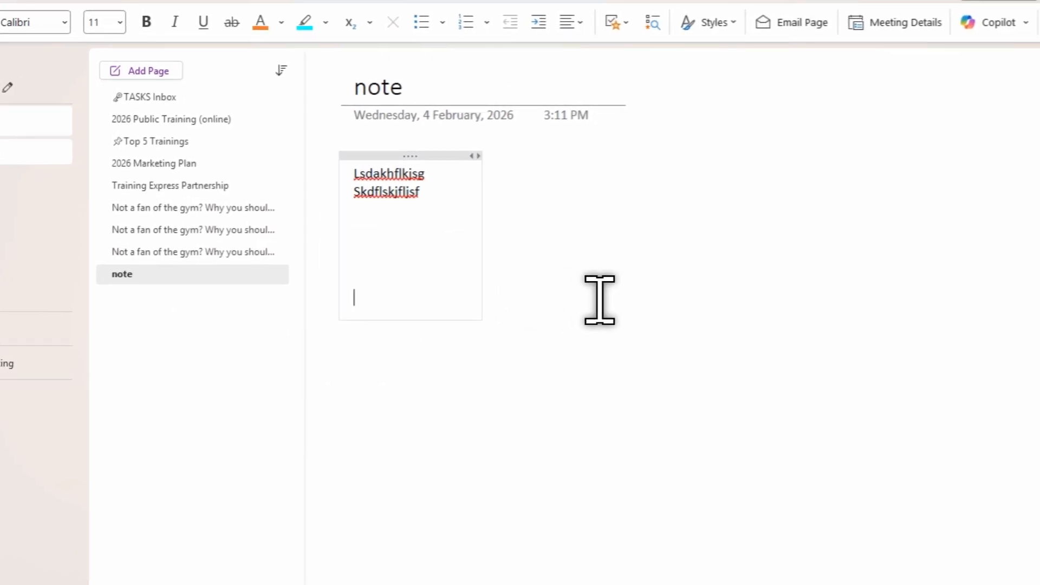
type("\"Great article for health improvement\" Not a fan of the gym? Why you should try 'exercise snacking' https://www.bbc.com/news/articles/c8011zke7nko How you can make a big difference to your health and fitness without signing up for a marathon or joining a gym.")
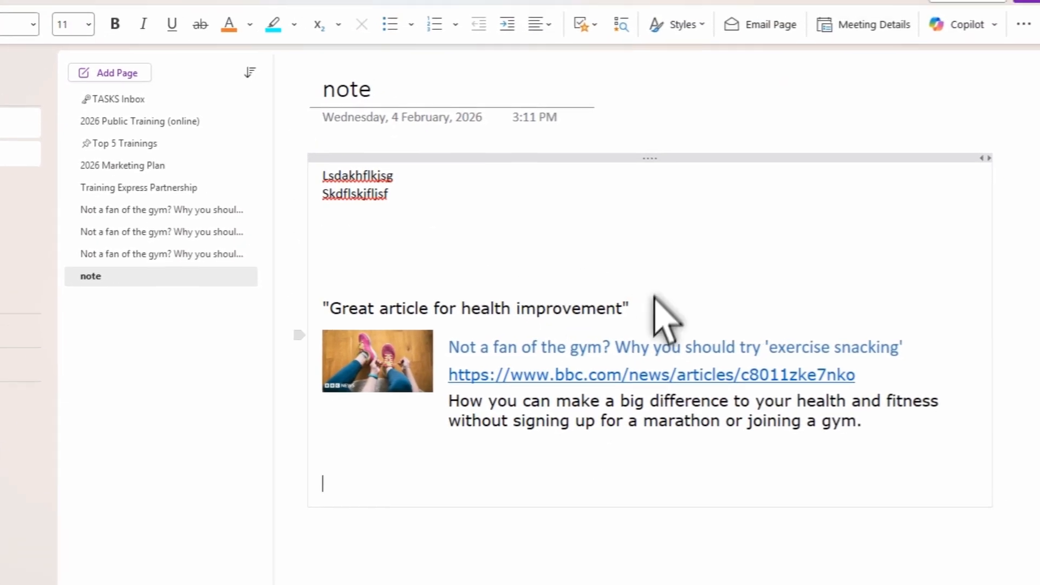
key("Return")
key("Return")
key("Return")
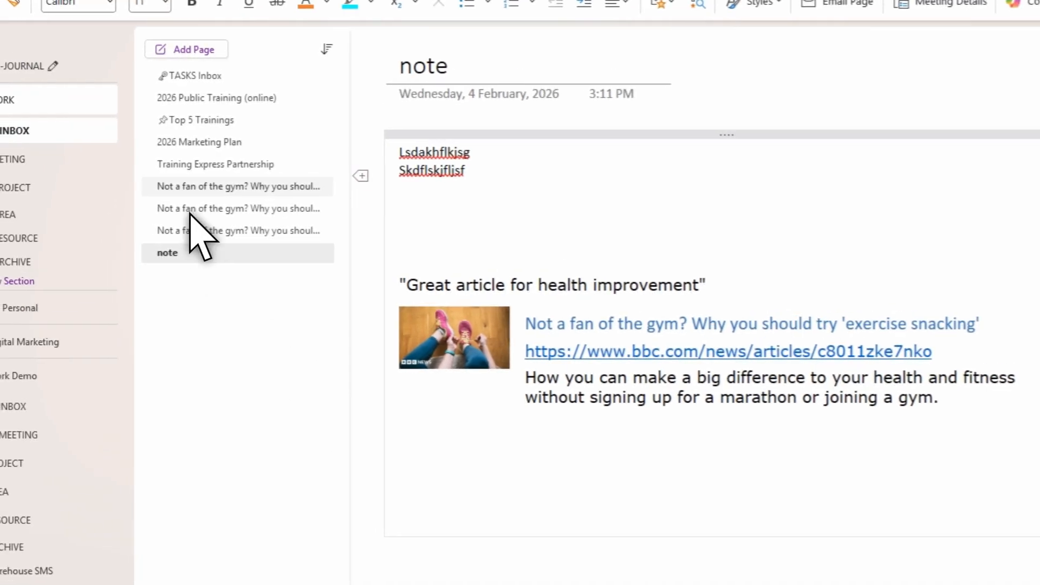
Step: Copy the Region clip's picture and paste it into the "note" page below the bookmark
left_click(182, 183)
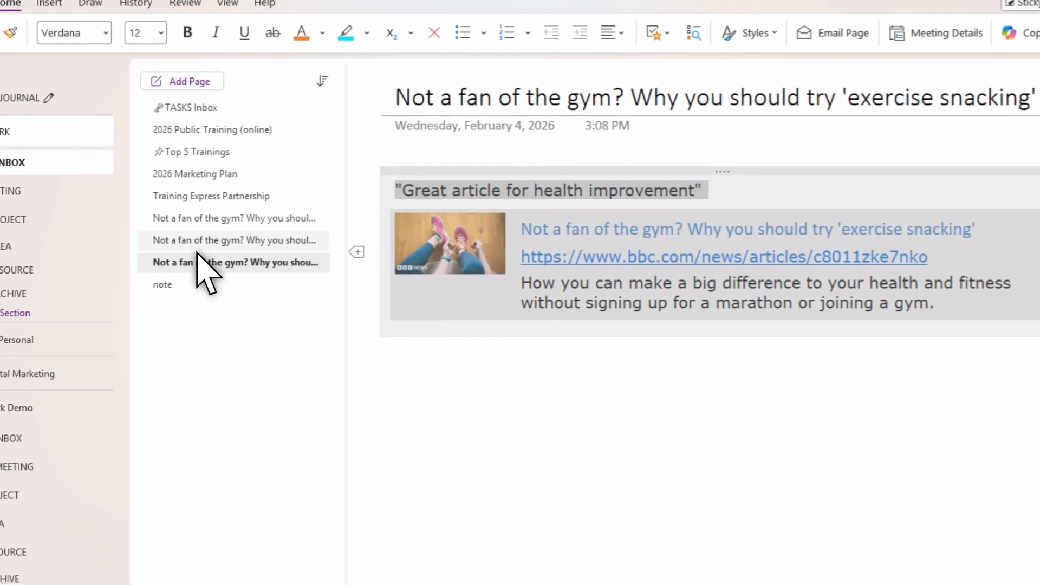
left_click(205, 240)
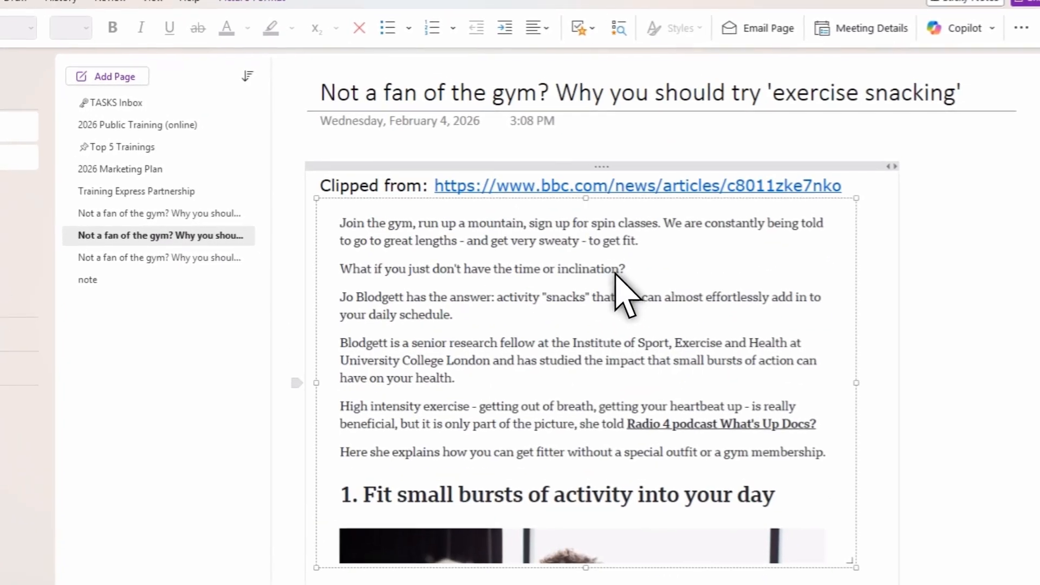
left_click(615, 266)
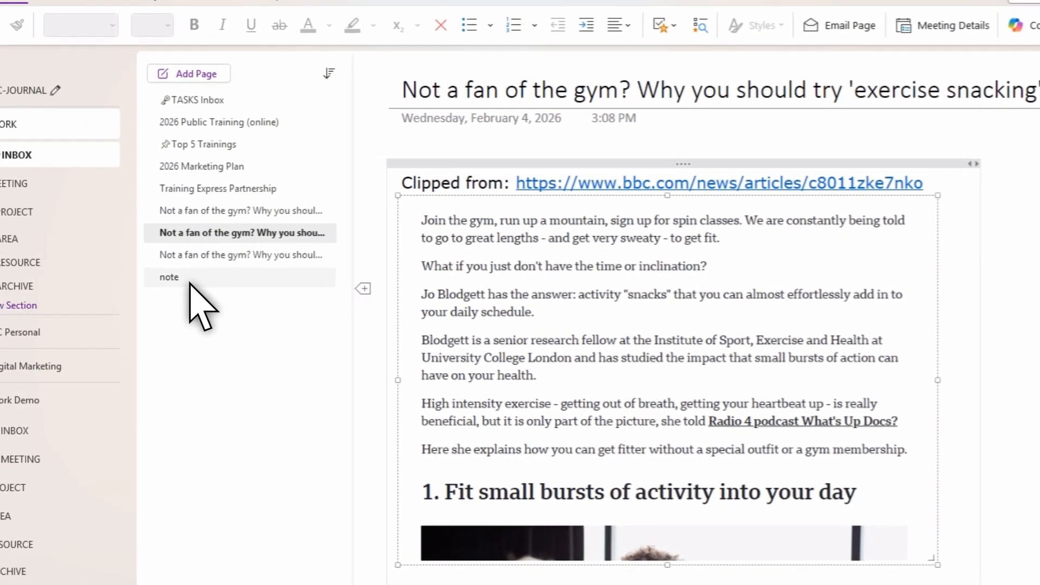
left_click(116, 282)
scroll(618, 422, "down", 5)
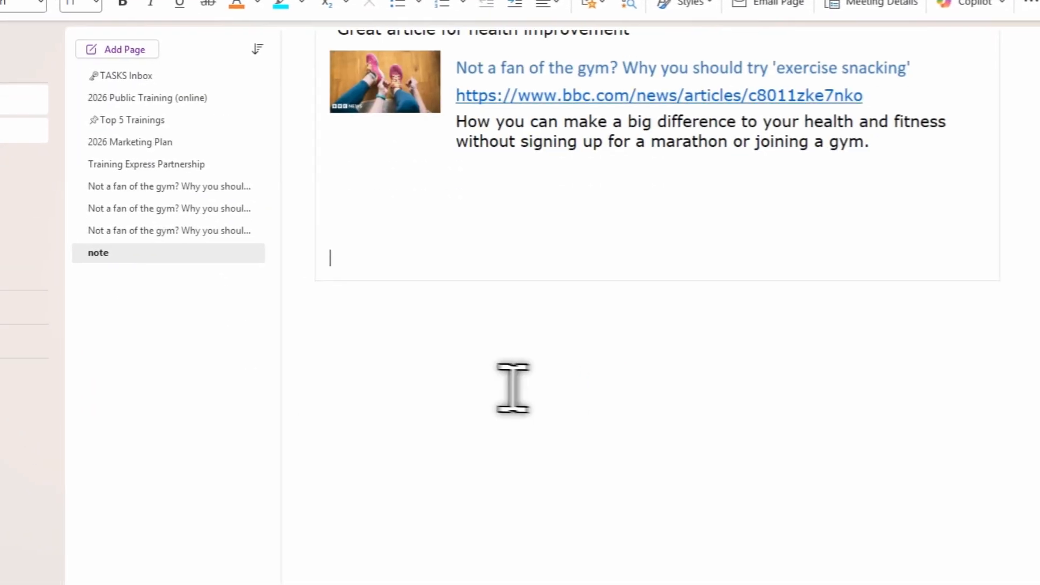
scroll(796, 423, "down", 5)
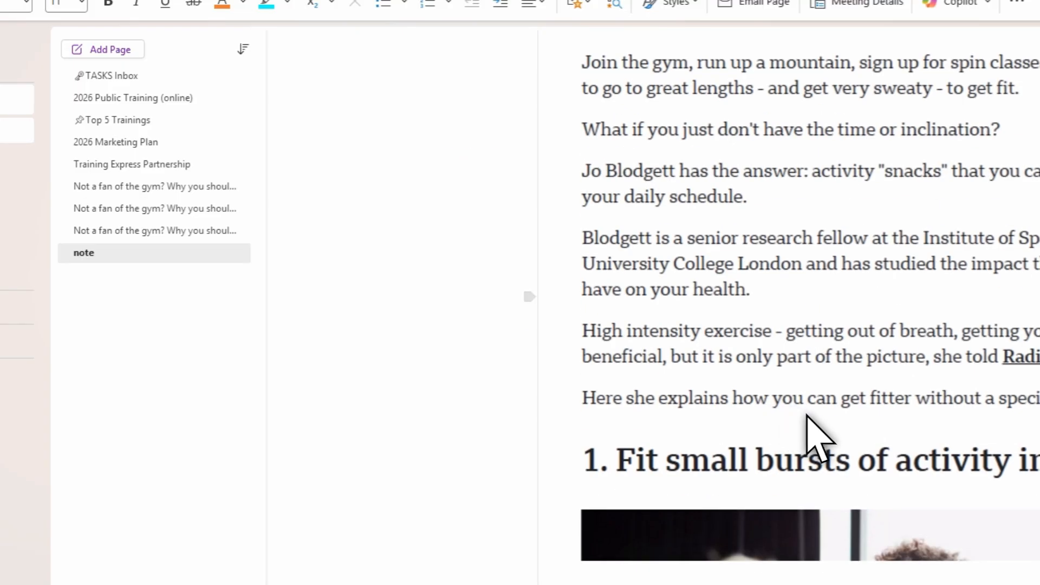
scroll(823, 439, "up", 5)
scroll(820, 434, "down", 4)
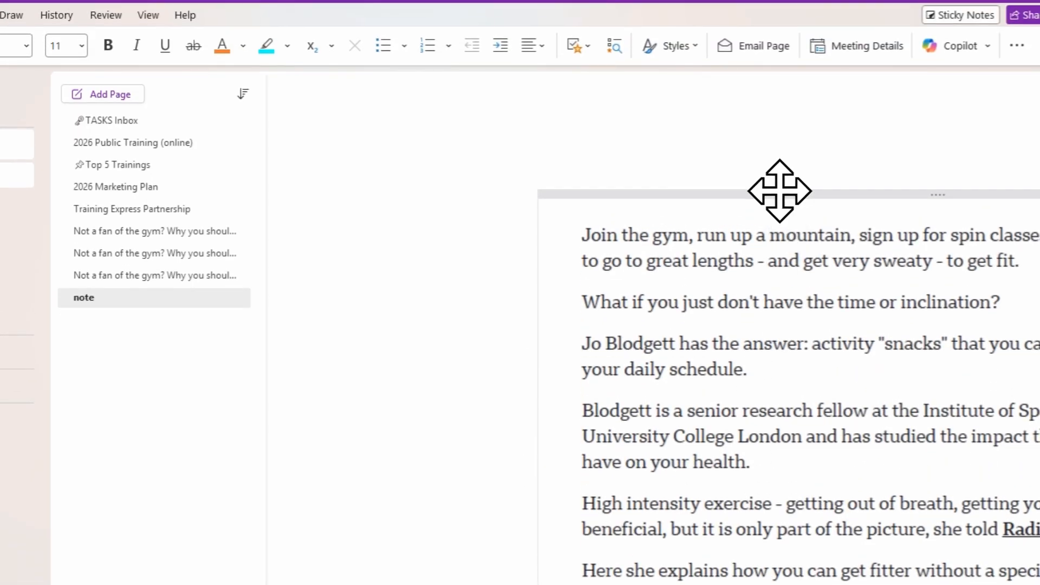
Step: Move the pasted picture's container and resize the picture smaller on the "note" page
left_click_drag(780, 182, 679, 264)
scroll(680, 269, "down", 3)
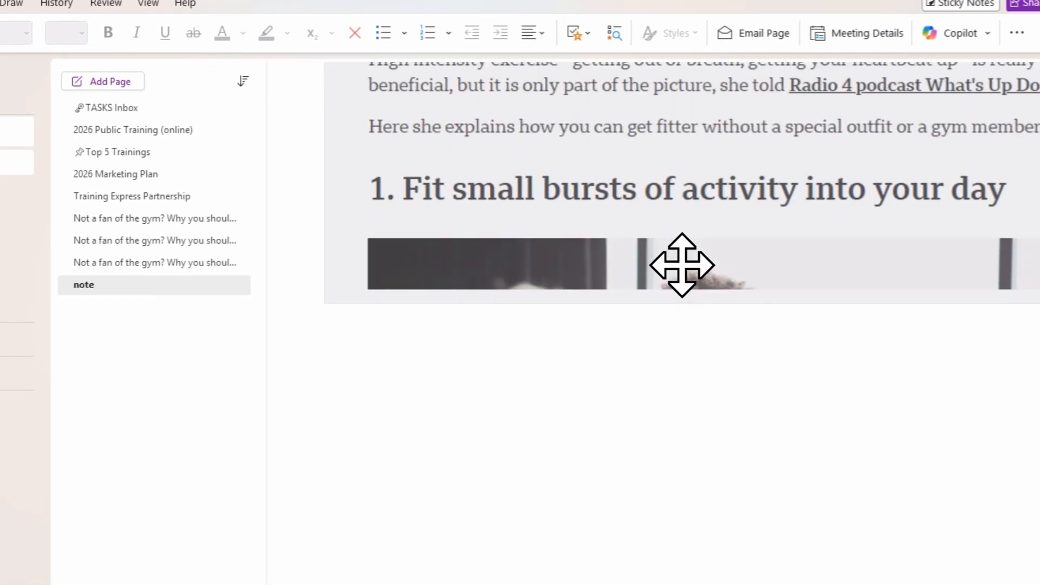
left_click_drag(613, 545, 772, 544)
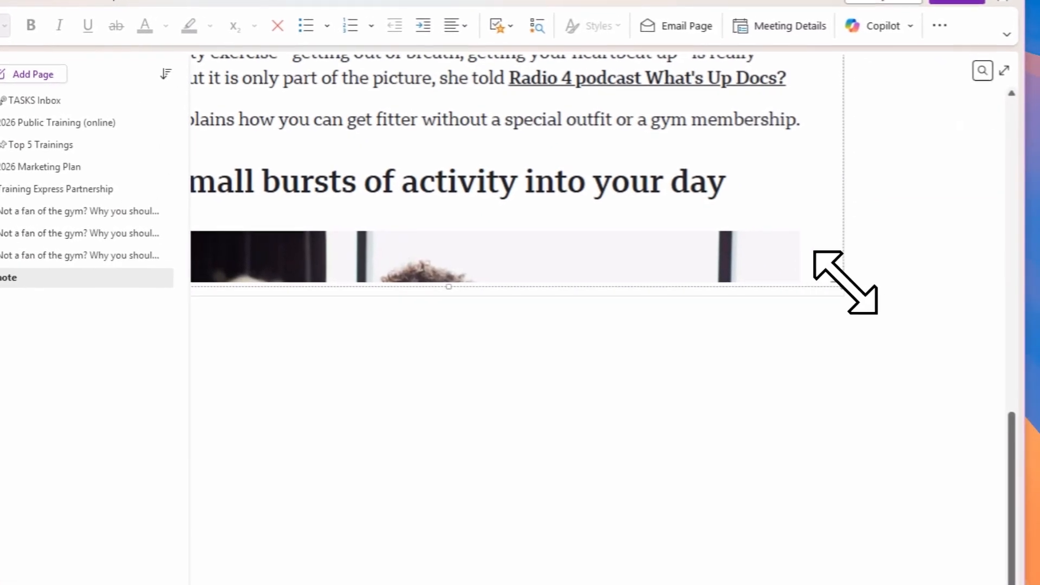
left_click_drag(912, 188, 702, 97)
left_click_drag(702, 194, 470, 91)
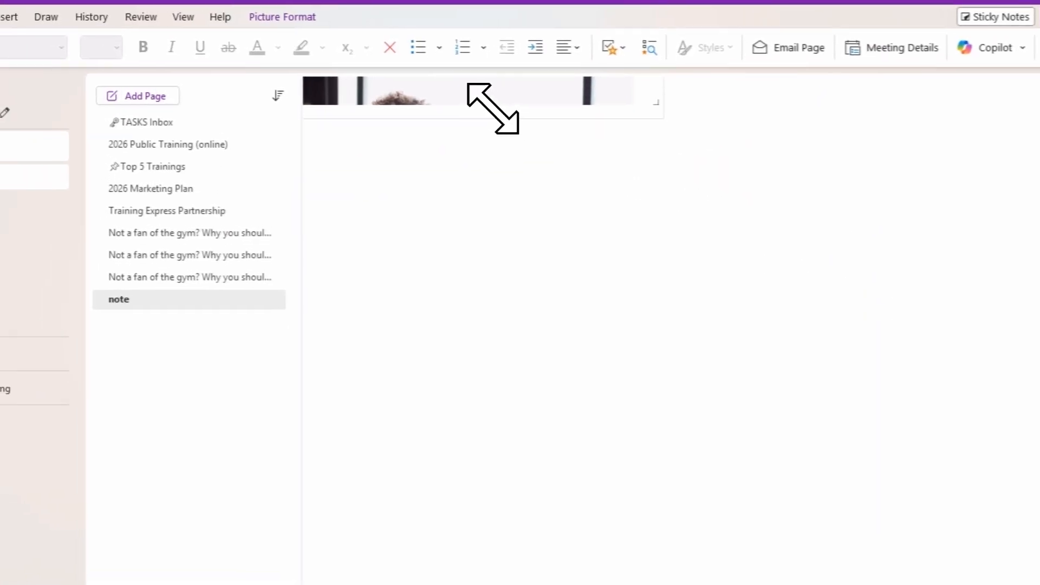
scroll(567, 249, "up", 8)
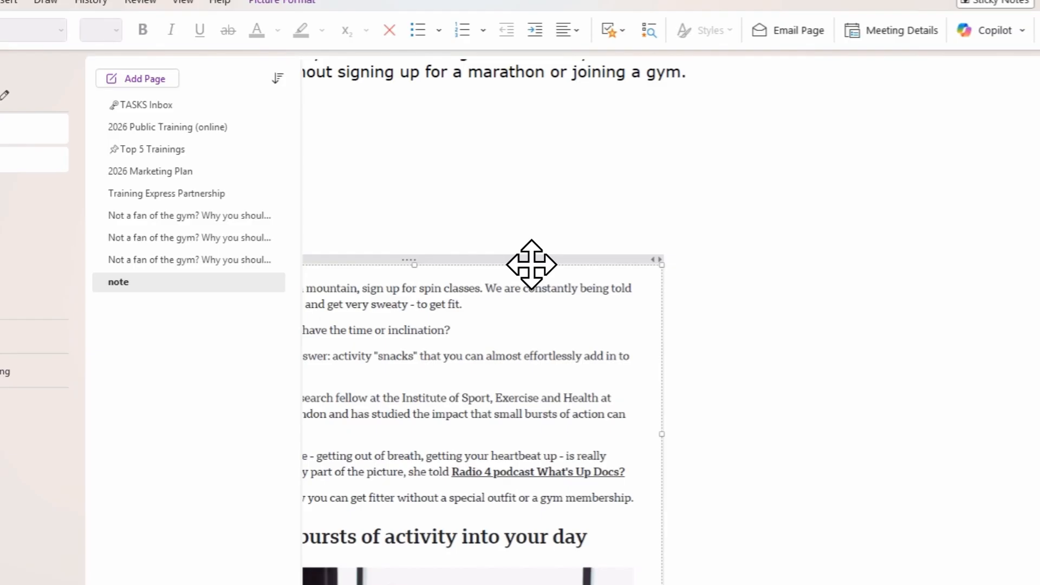
left_click_drag(531, 264, 765, 154)
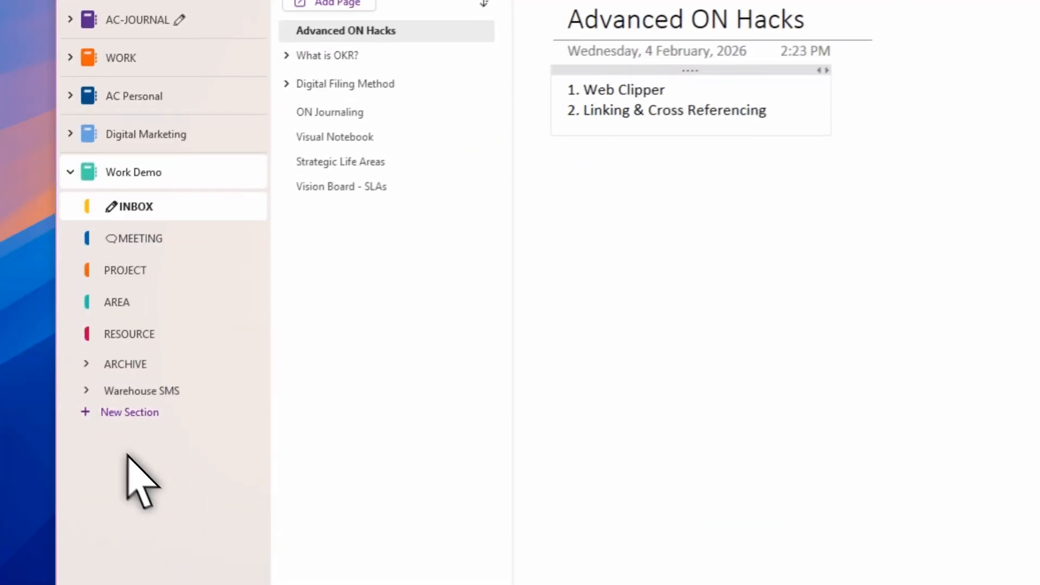
Step: Expand the Warehouse SMS section group in the Work Demo notebook
left_click(79, 390)
left_click(163, 391)
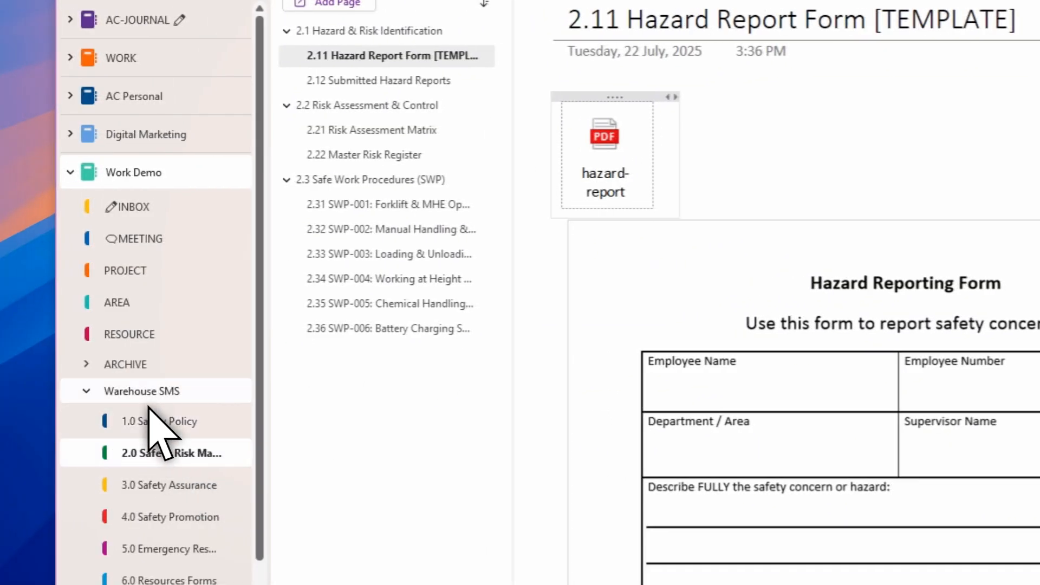
Step: Follow the Table of Content section links on the How to Use This Notebook page to check where each one leads
double_click(148, 385)
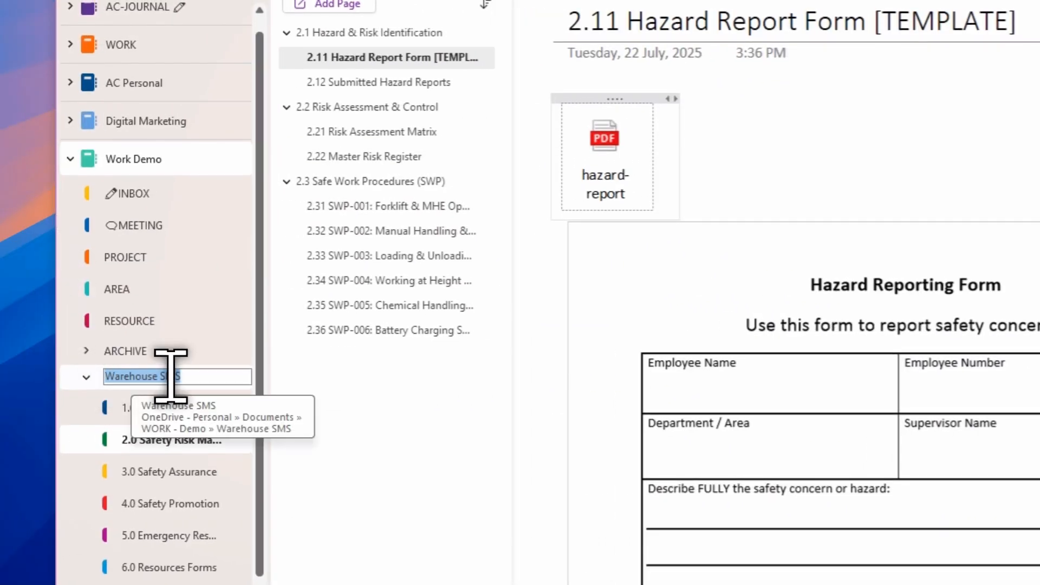
left_click(144, 375)
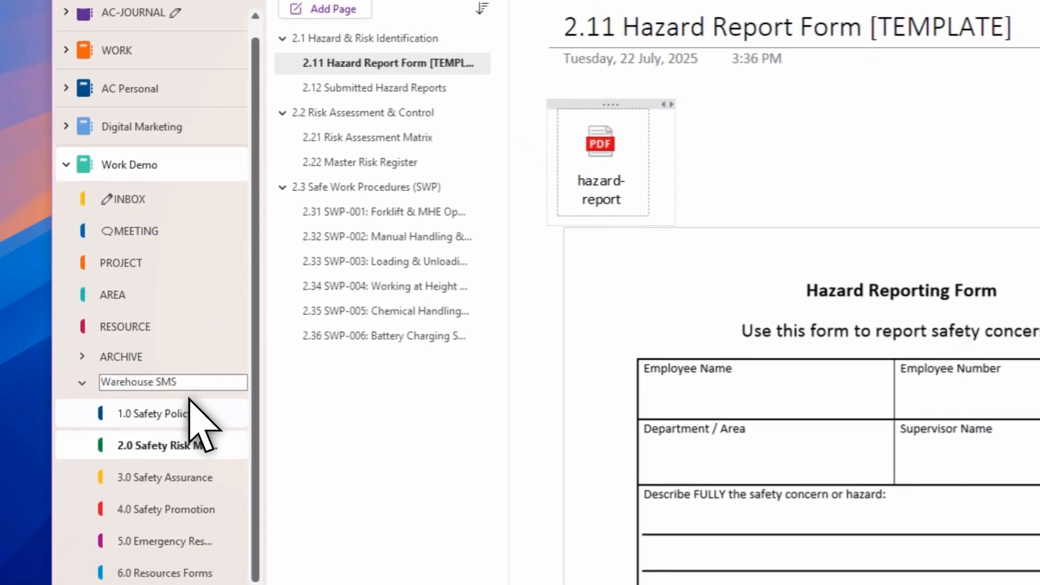
left_click(152, 411)
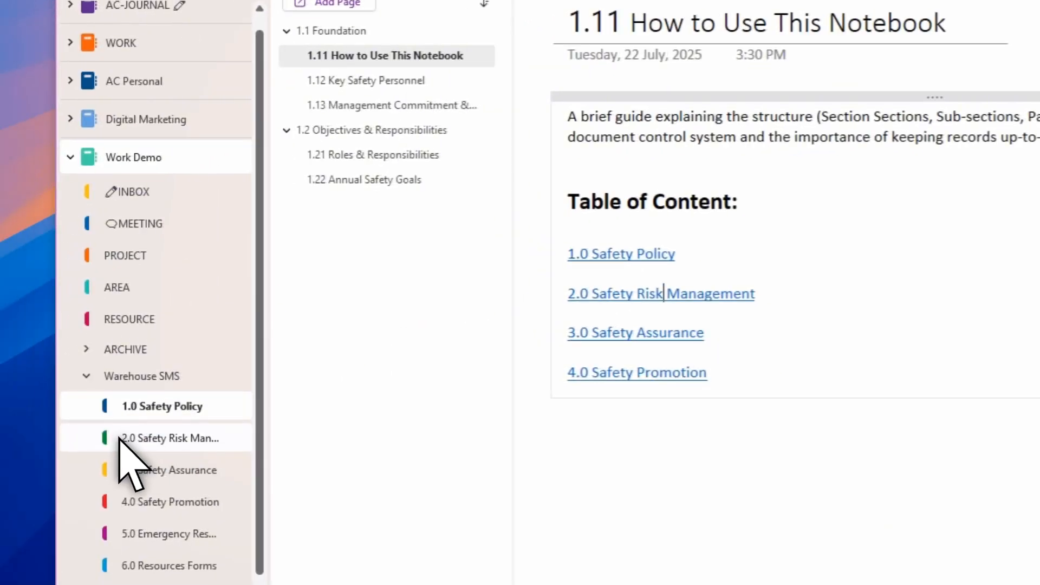
left_click(120, 439)
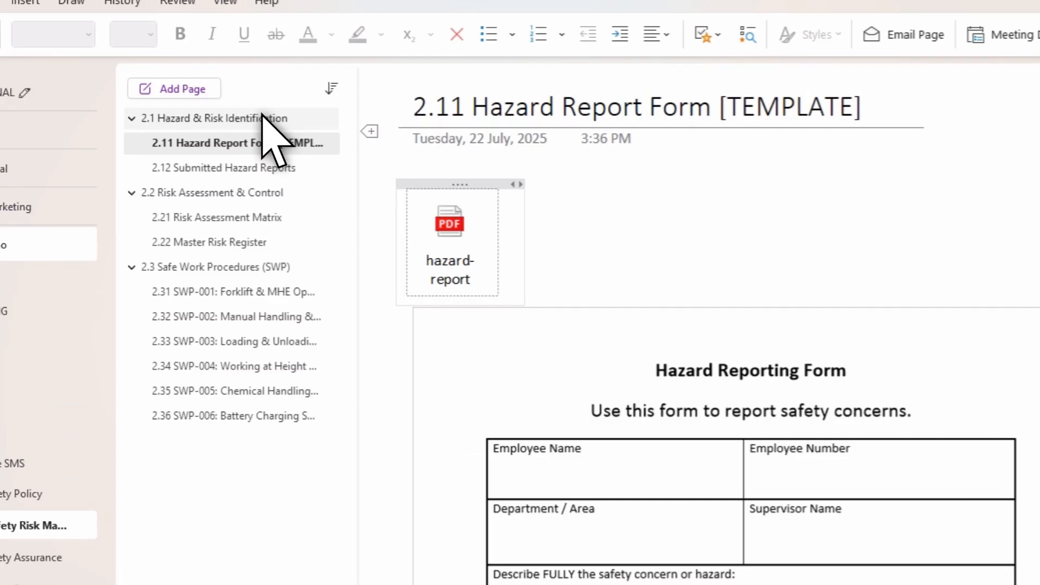
left_click(389, 34)
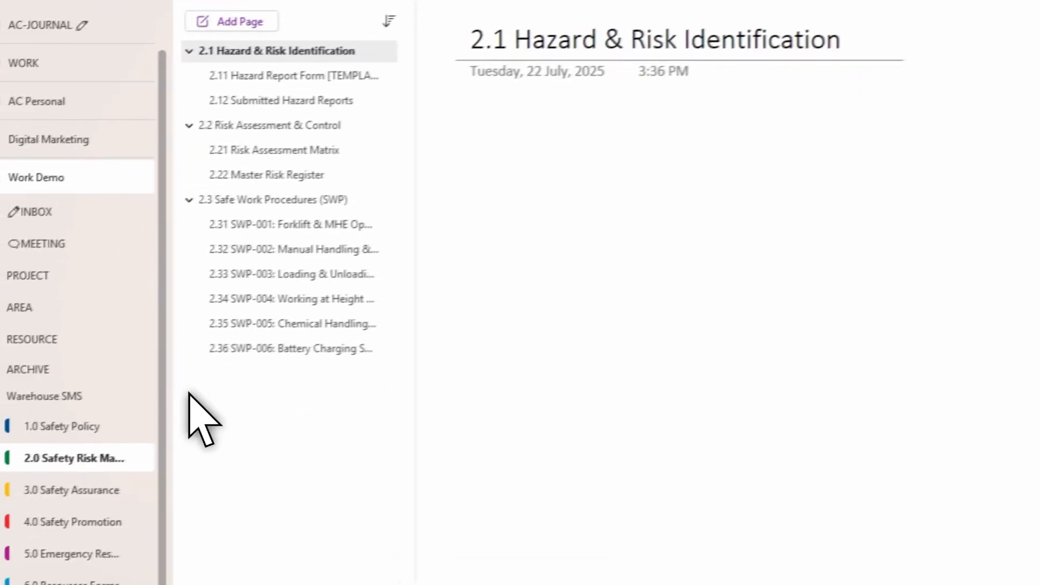
left_click(139, 406)
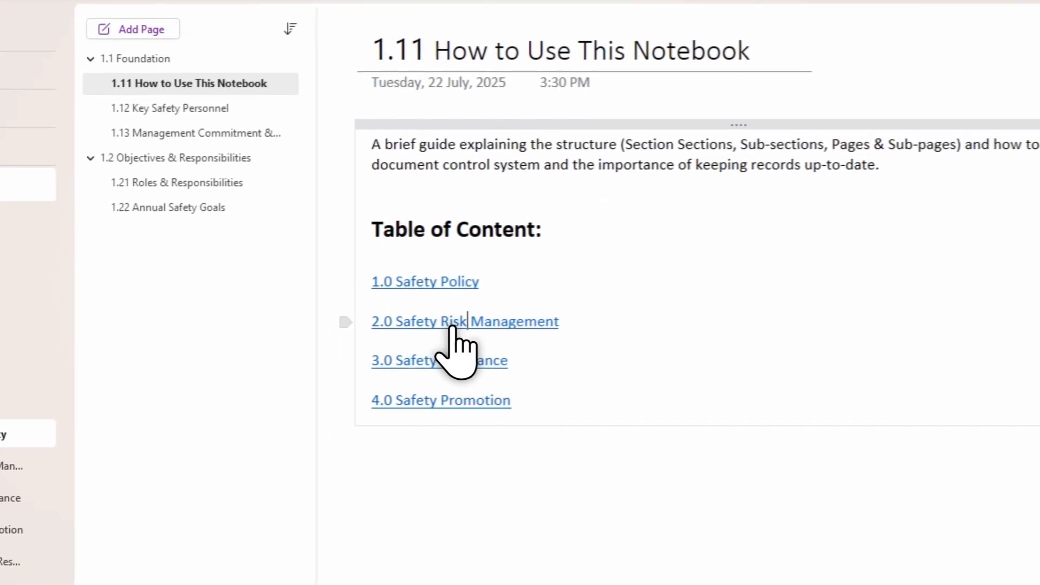
left_click(454, 324)
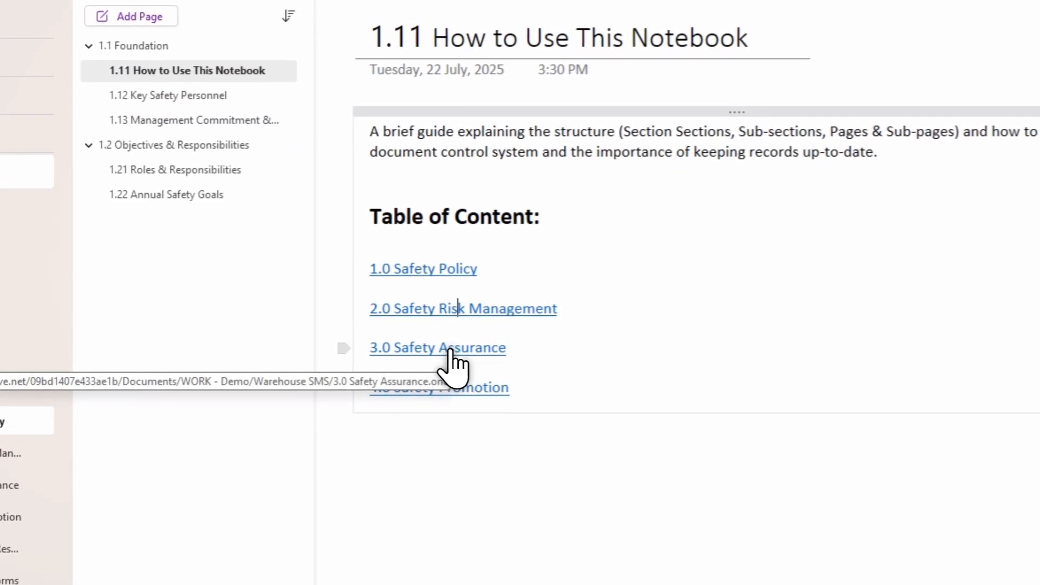
left_click(448, 351)
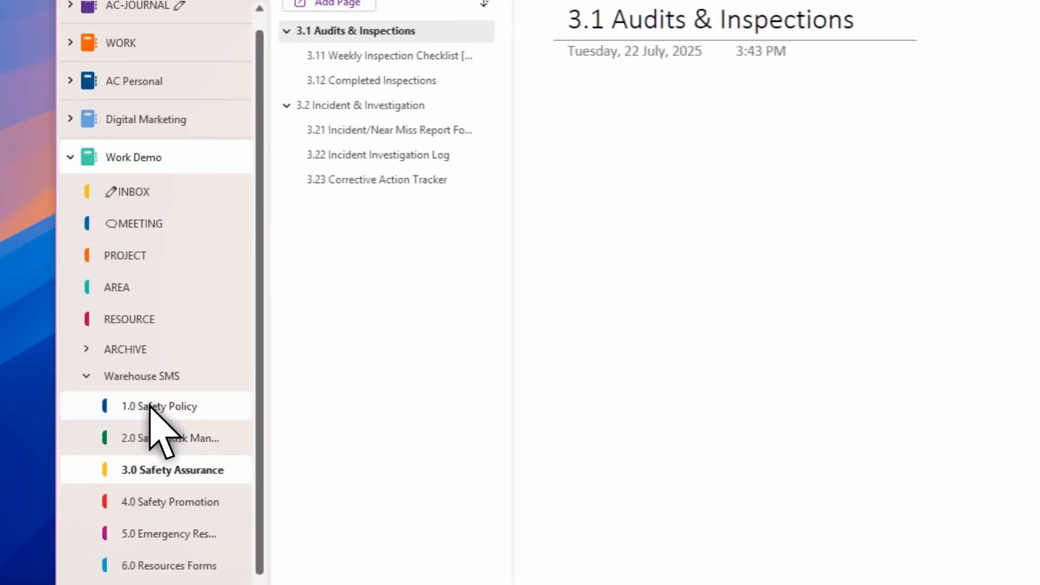
left_click(159, 407)
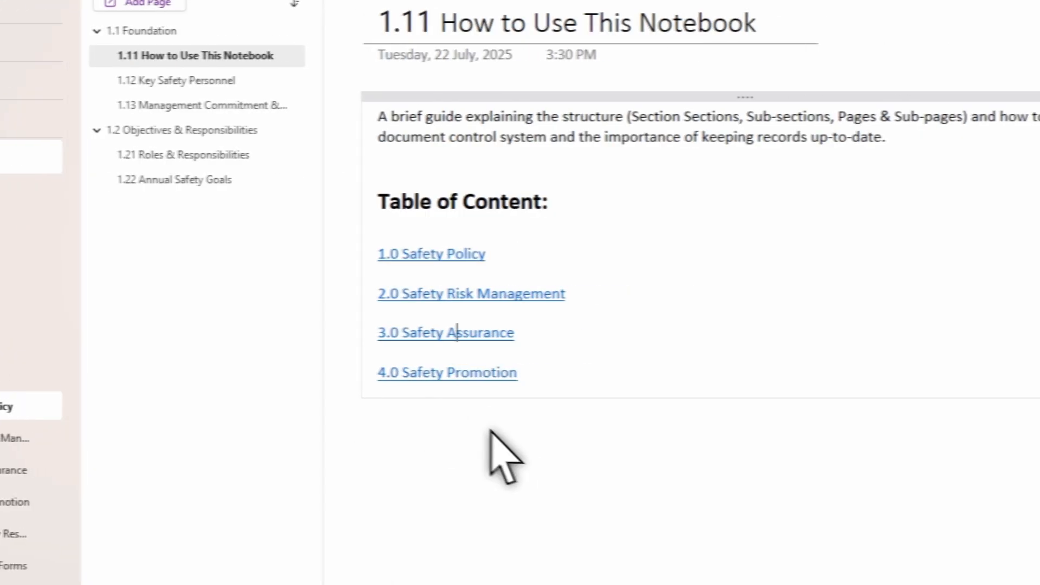
left_click(454, 370)
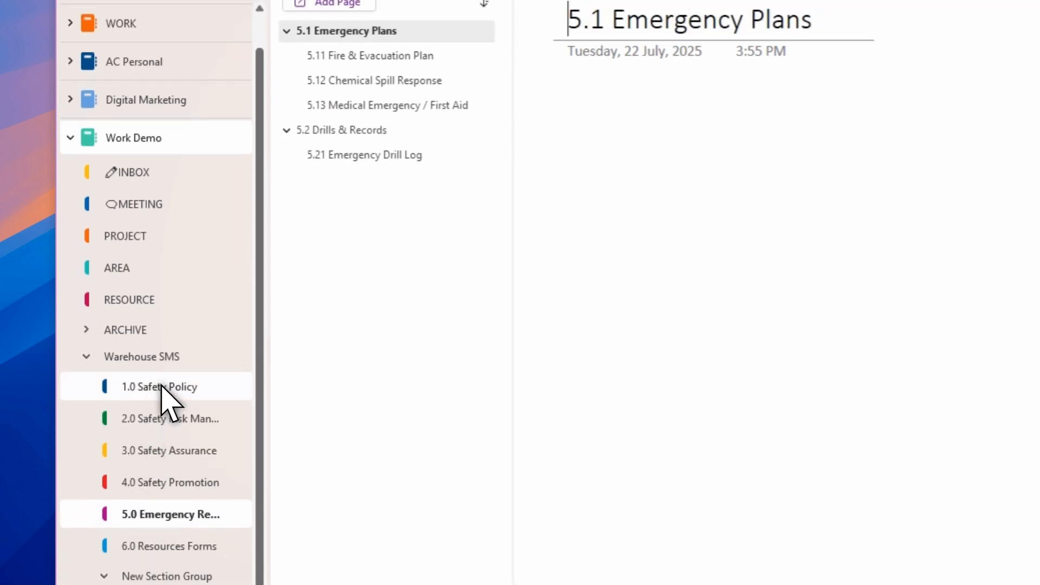
left_click(161, 387)
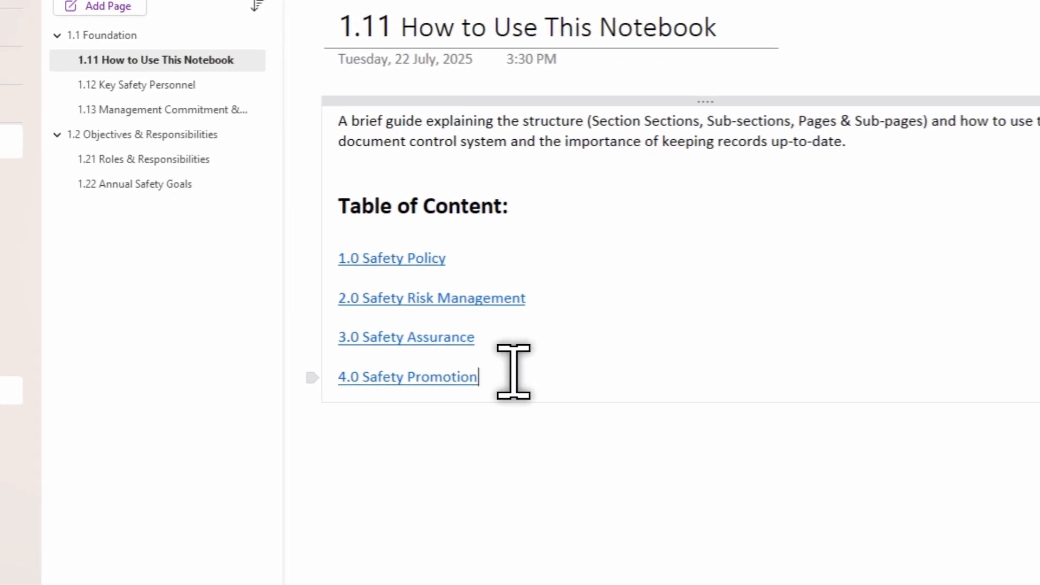
Step: Copy the link to the 5.0 Emergency Response Plan section and paste it as a new line in the Table of Content
key("Return")
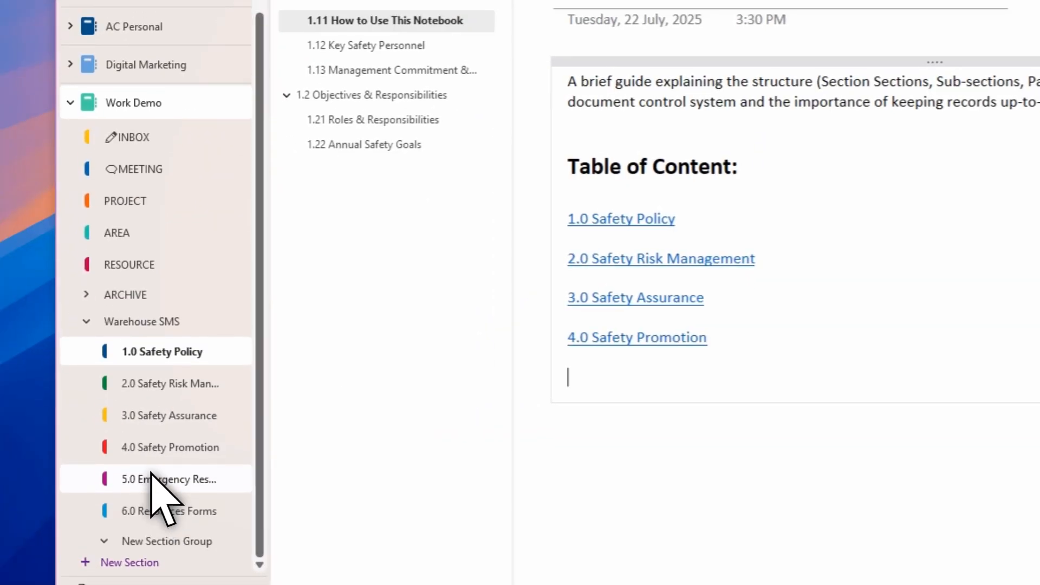
left_click(152, 475)
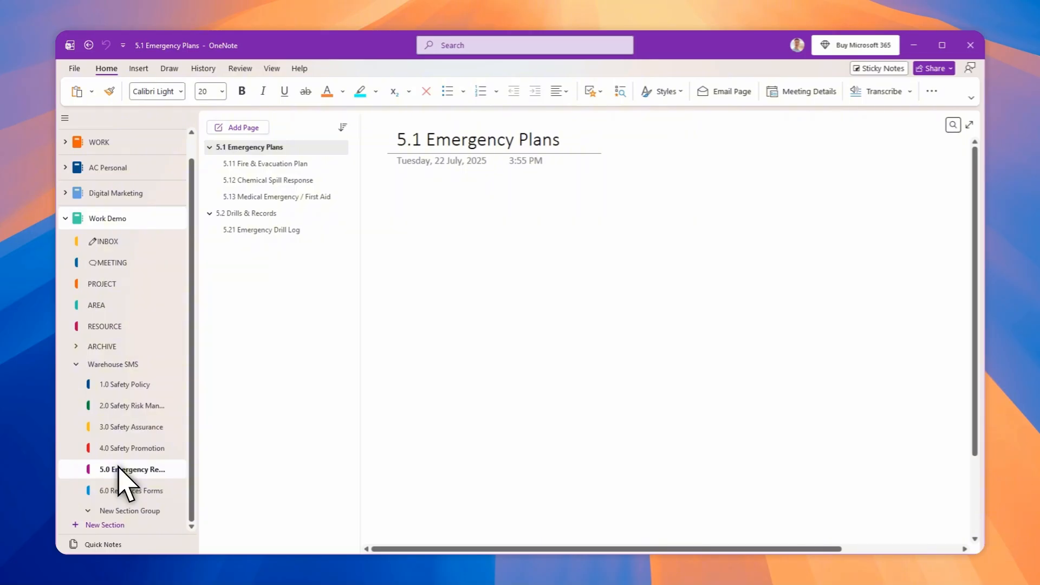
right_click(119, 468)
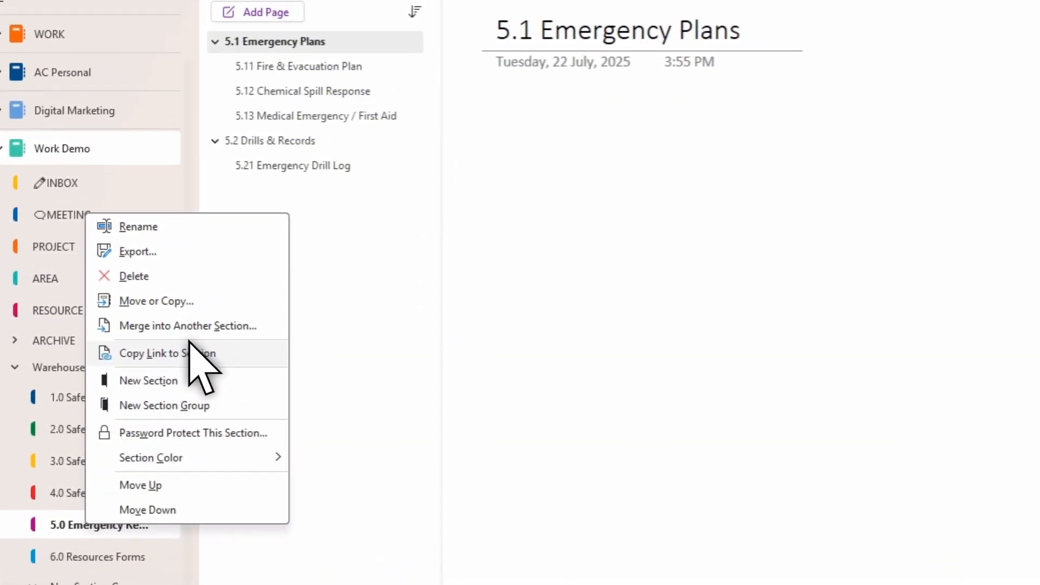
left_click(190, 343)
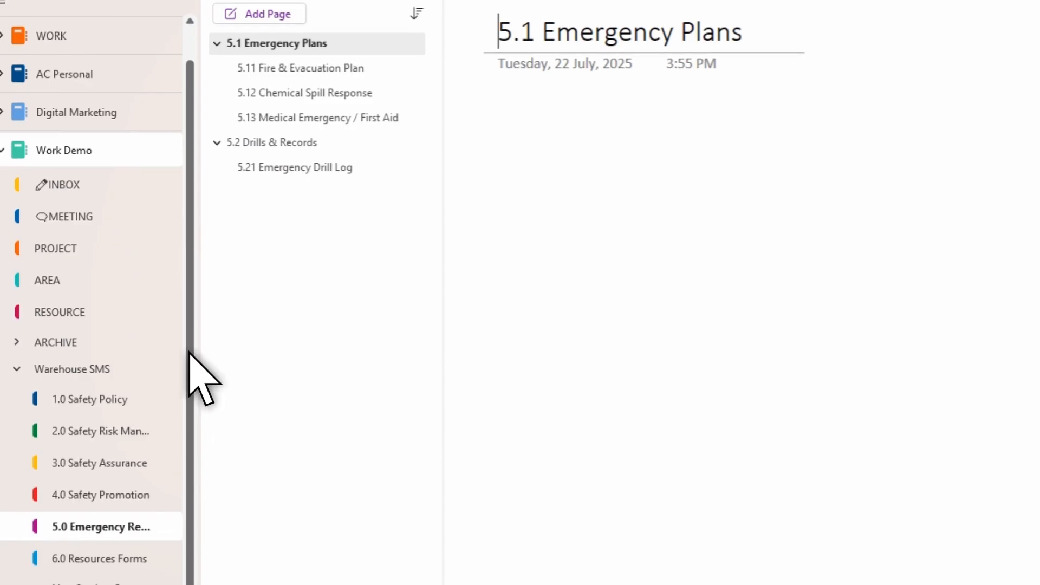
left_click(81, 399)
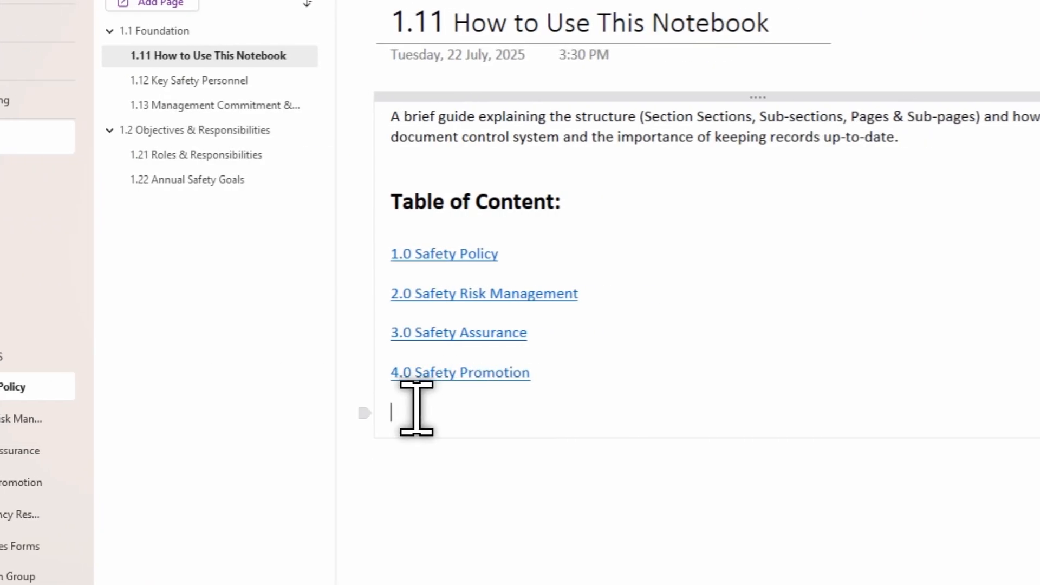
key("ctrl+v")
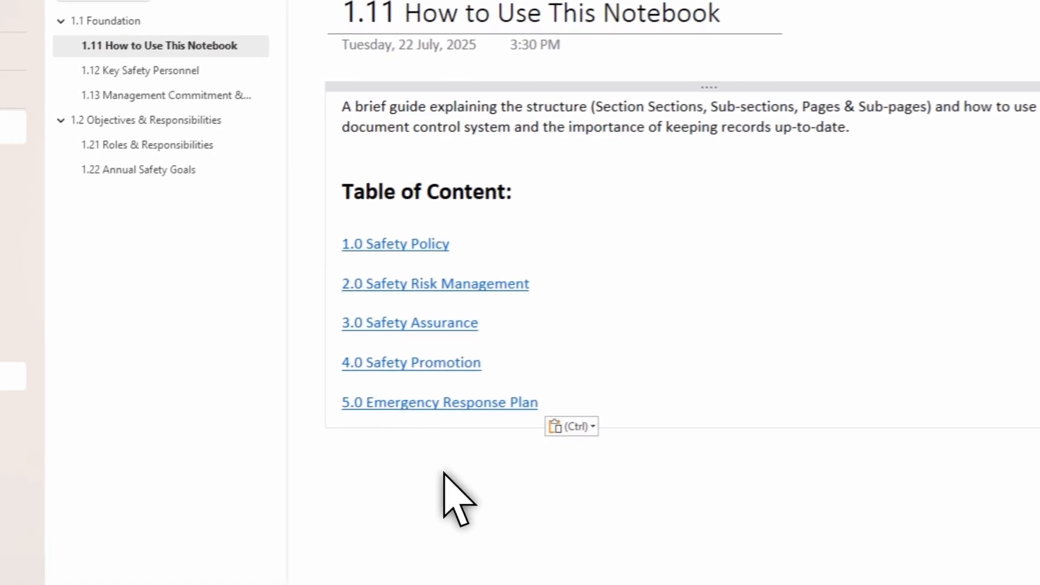
Step: Copy a link to the 5.11 Fire & Evacuation Plan page and paste it below the Table of Content
left_click(480, 413)
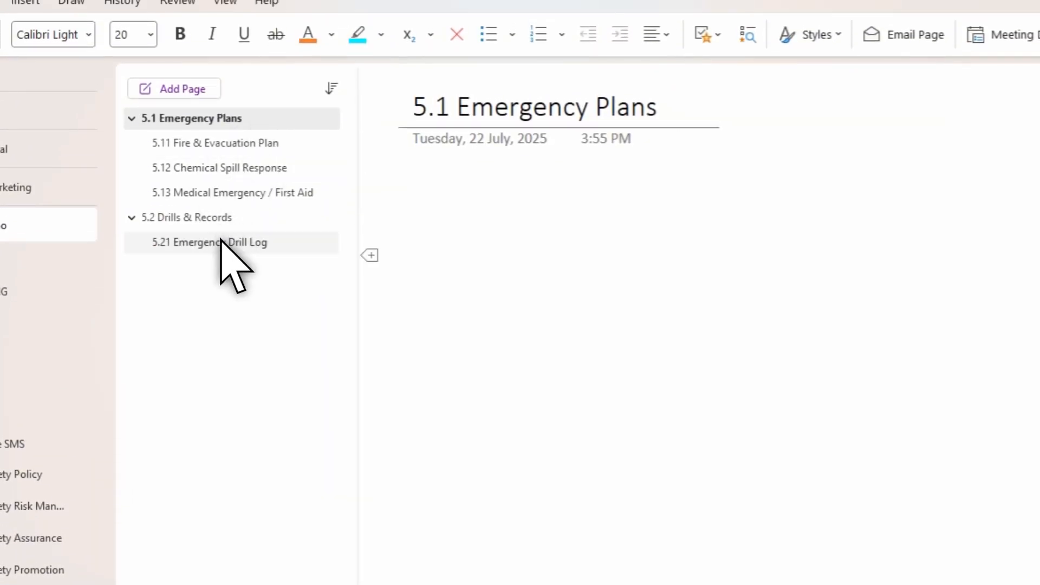
right_click(217, 141)
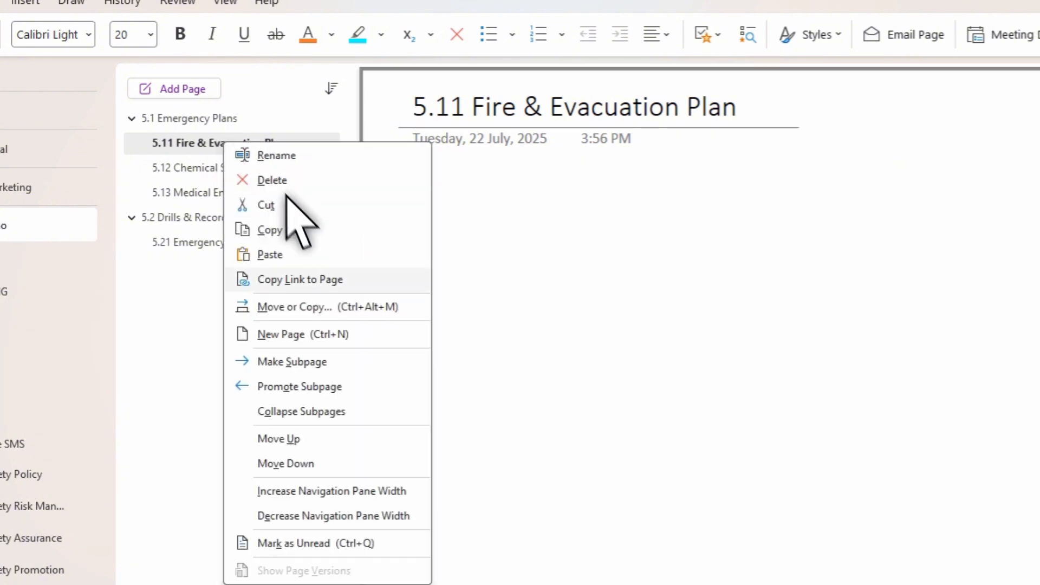
left_click(322, 279)
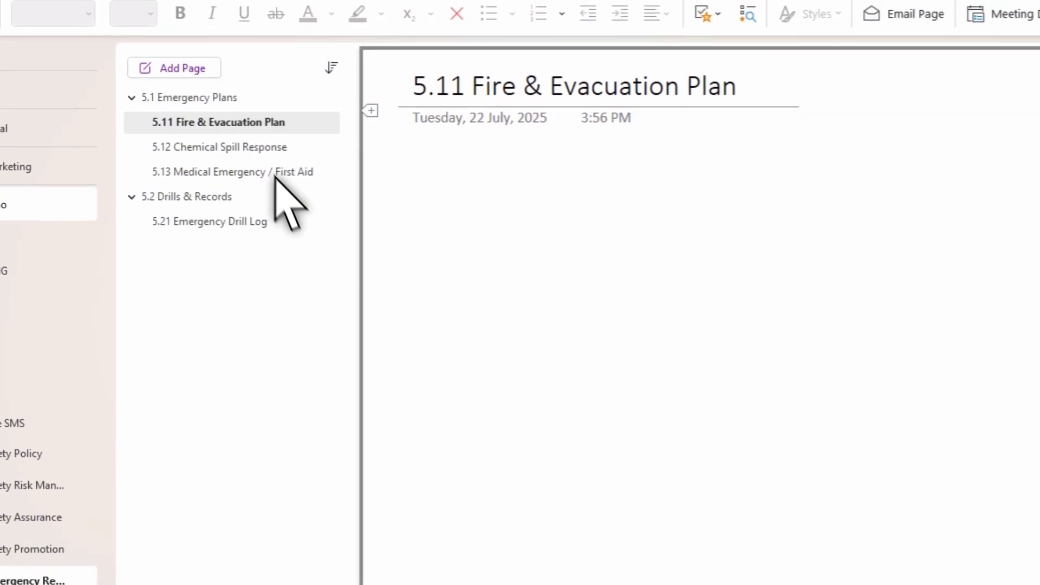
left_click(22, 452)
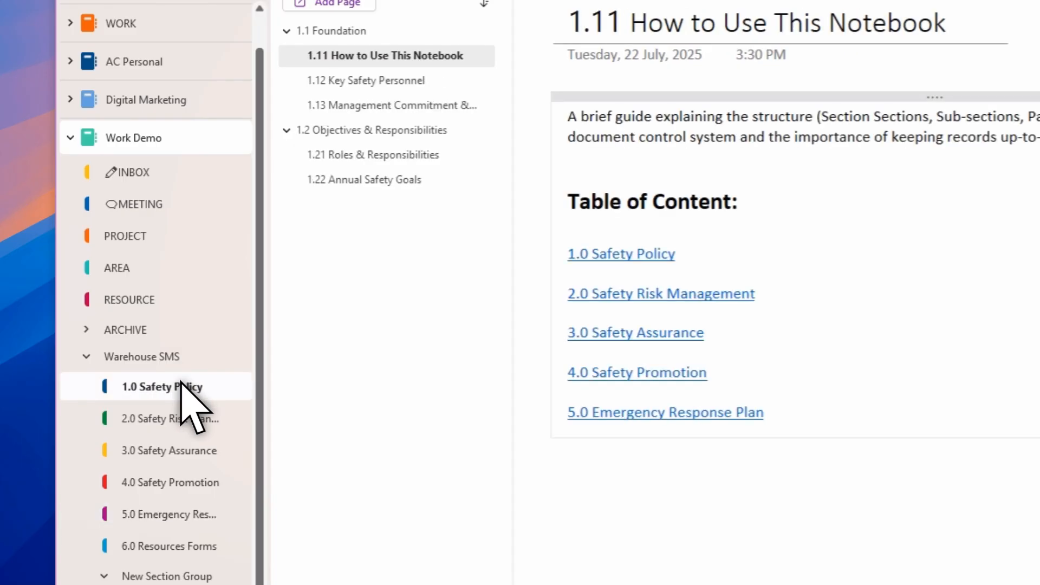
left_click(798, 477)
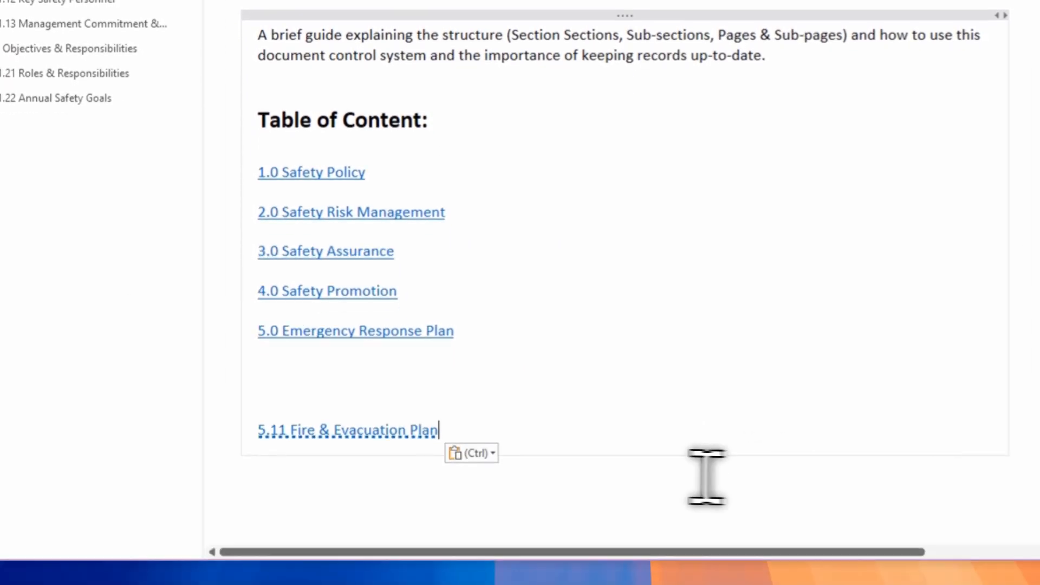
left_click(362, 482)
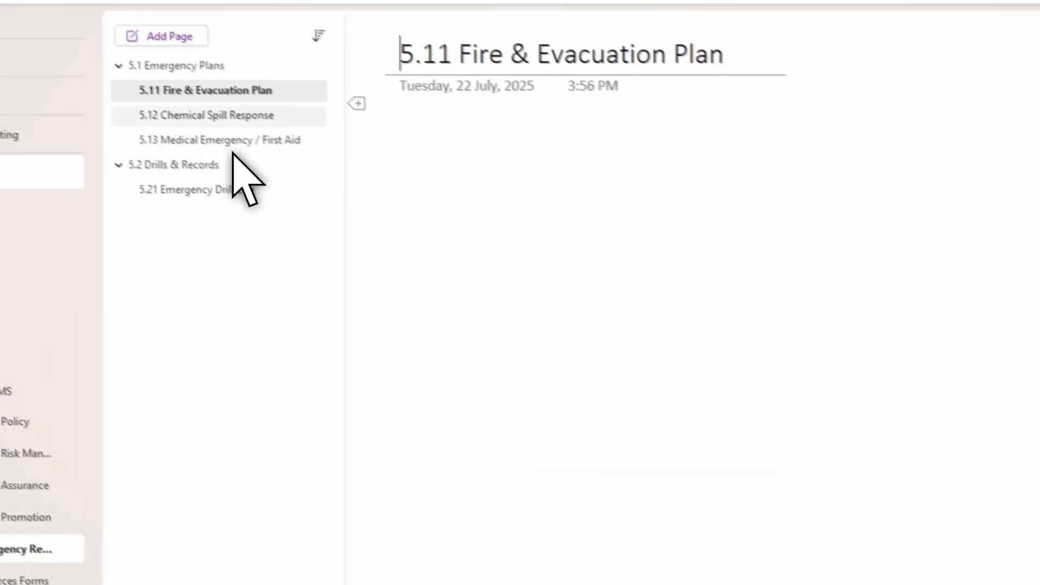
left_click(179, 394)
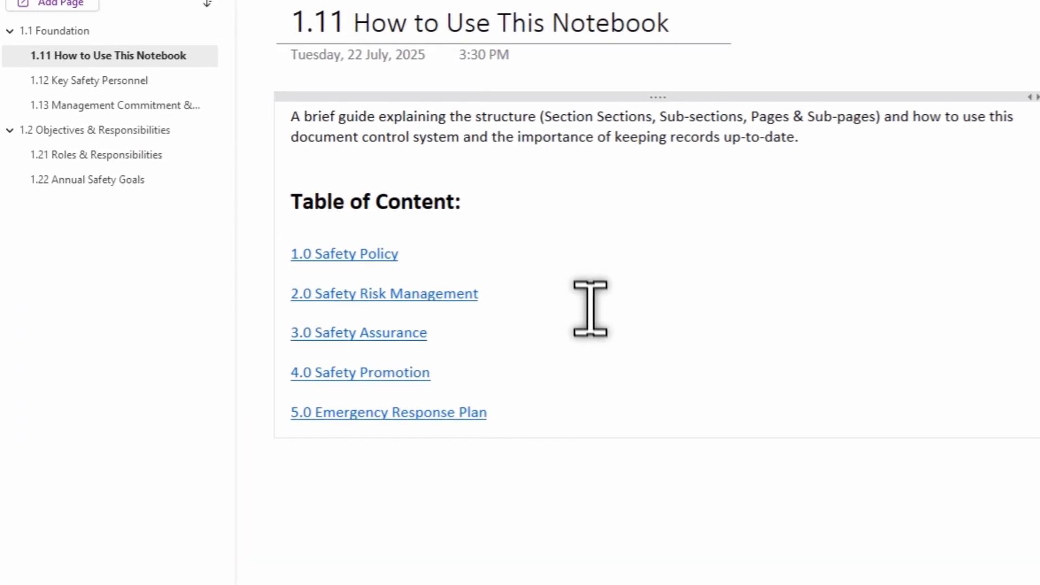
Step: Copy the link to the 2.11 Hazard Report Form [TEMPLATE] page in the 2.0 Safety Risk Management section
left_click(371, 293)
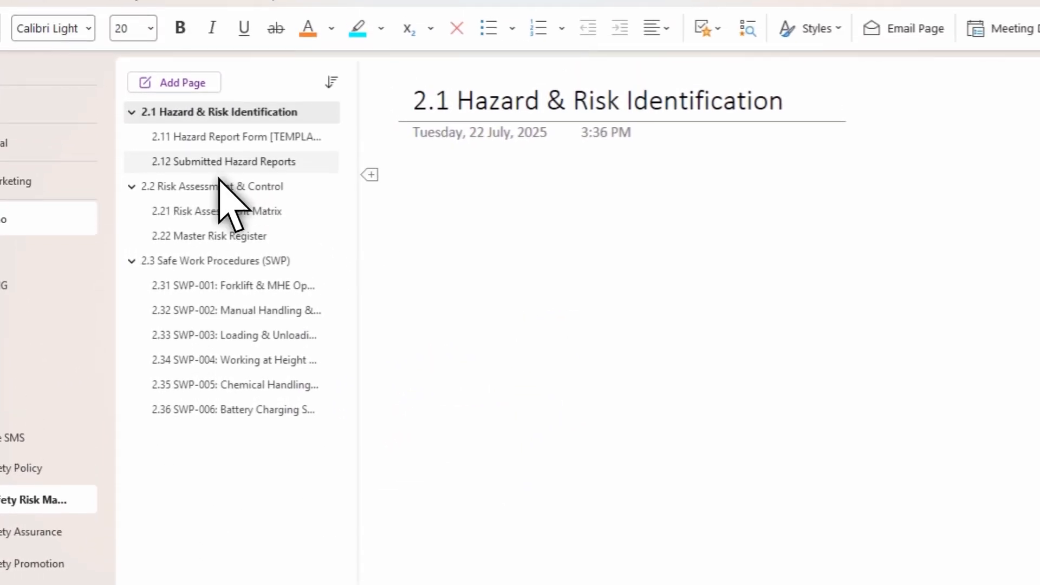
left_click(197, 61)
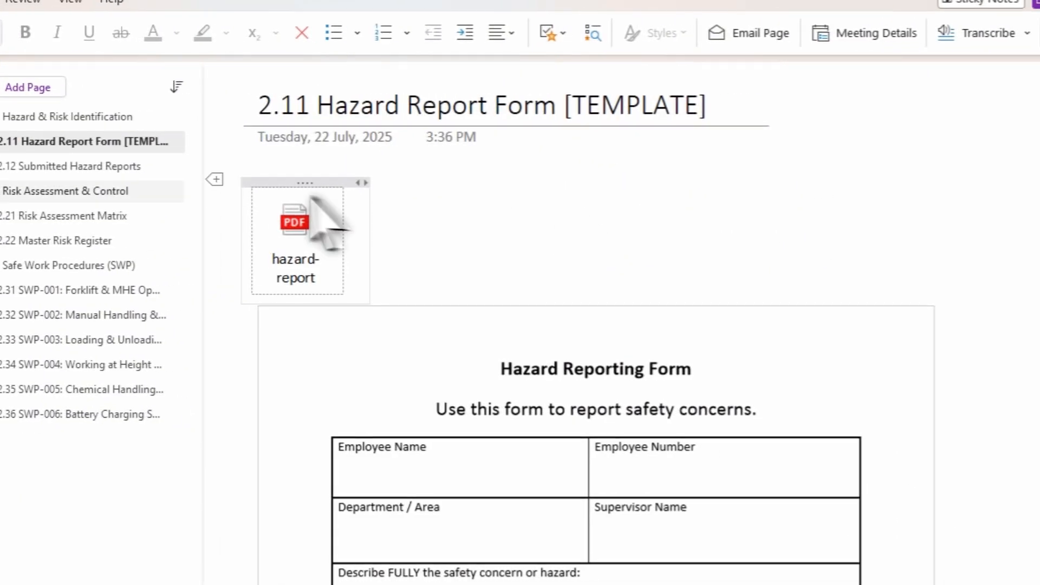
right_click(81, 141)
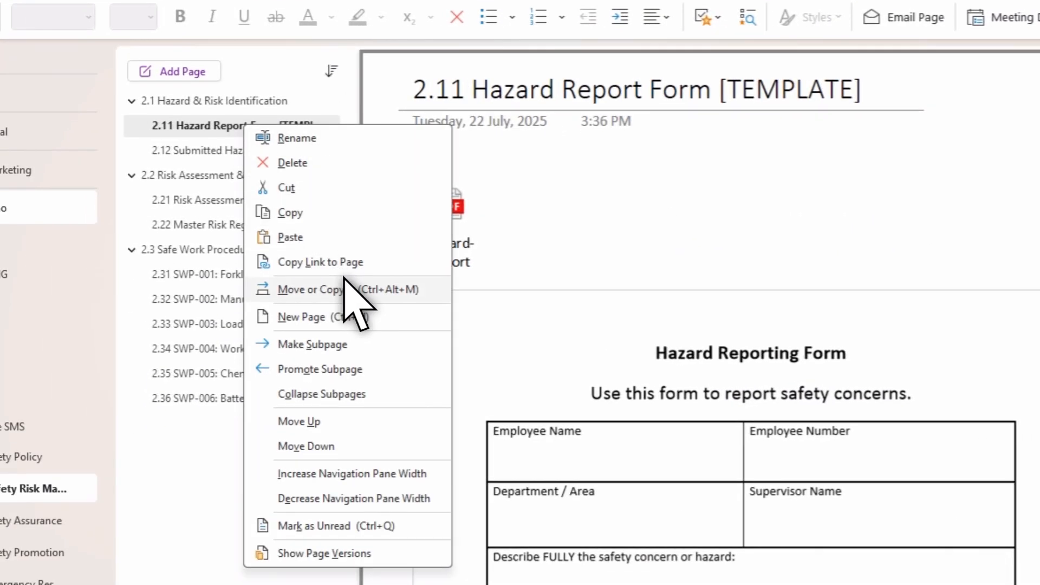
left_click(352, 282)
scroll(547, 304, "down", 6)
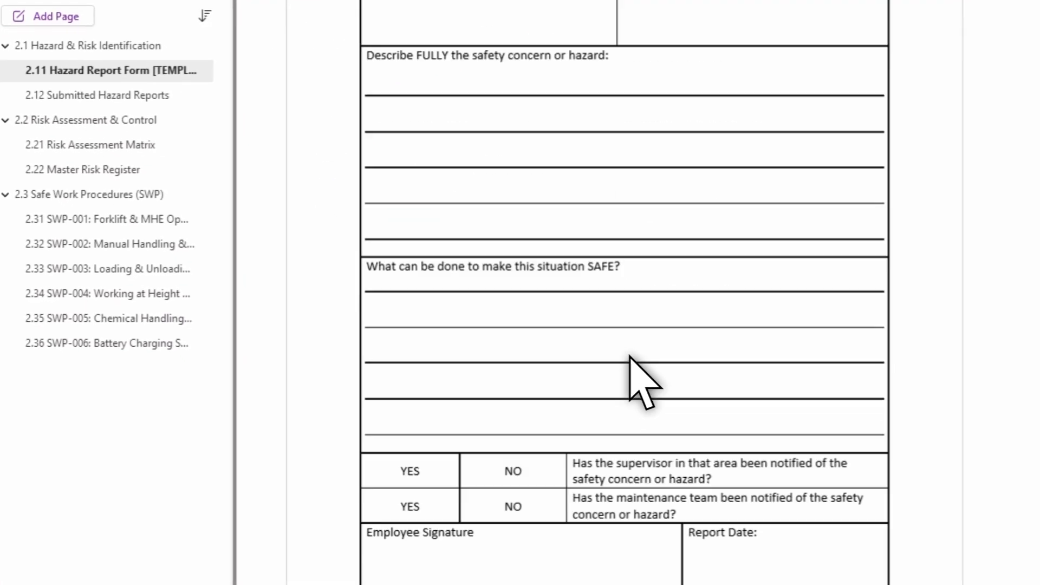
scroll(683, 418, "up", 6)
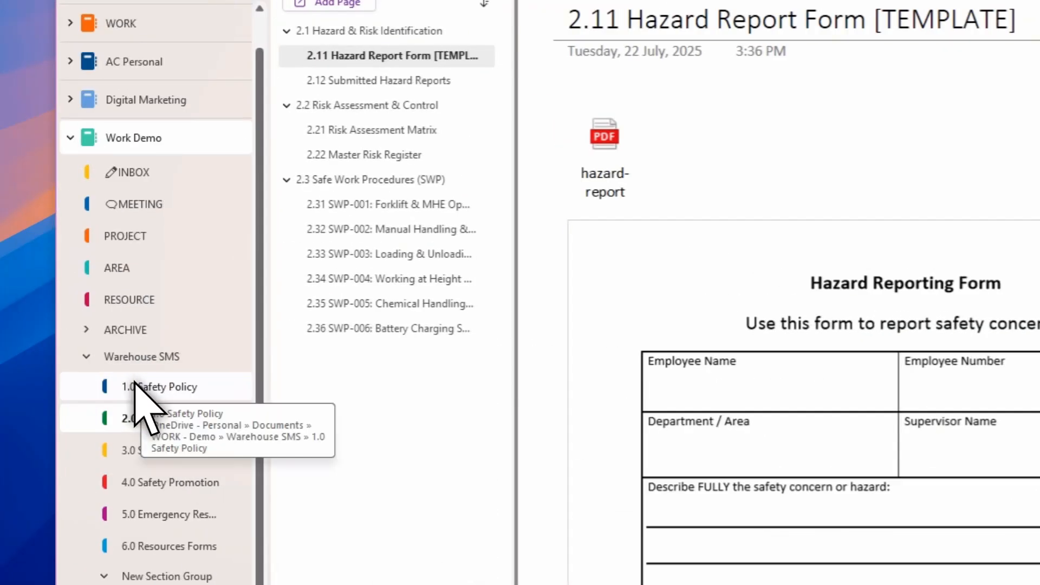
Step: Add a TEMPLATES: heading below the Table of Content and paste the Hazard Report Form page link under it
left_click(135, 386)
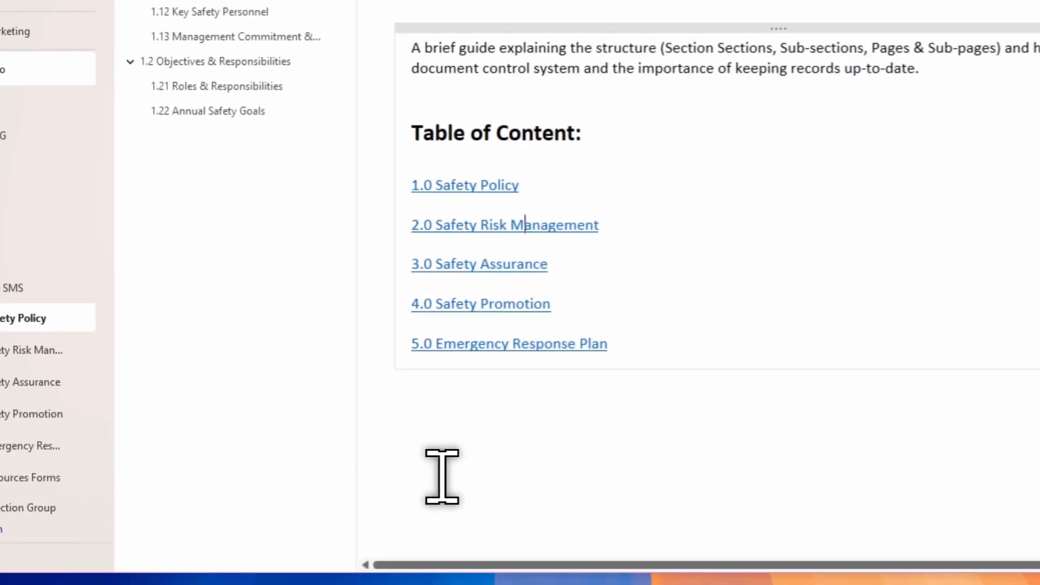
left_click(482, 475)
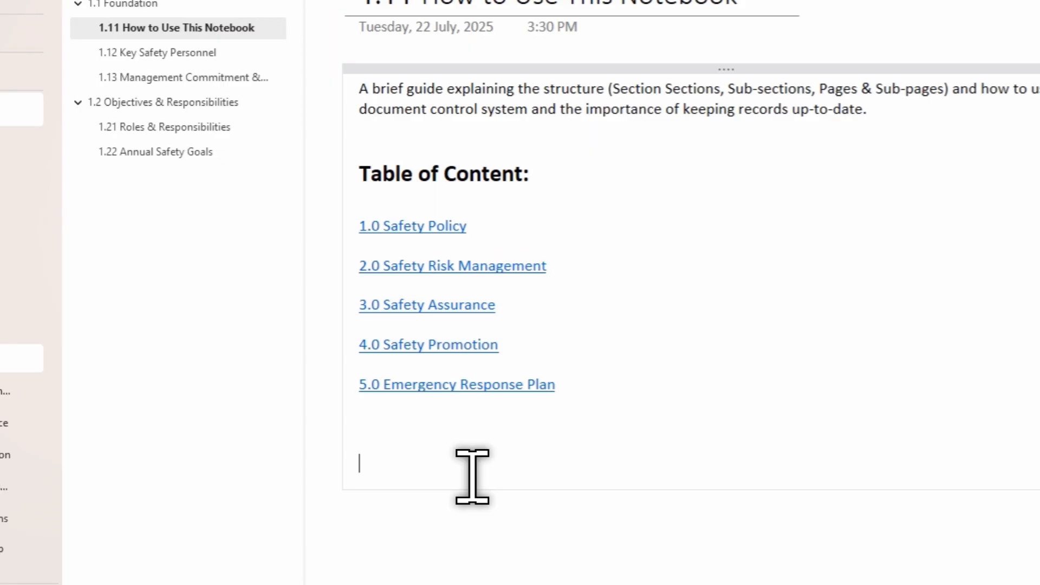
type("TE")
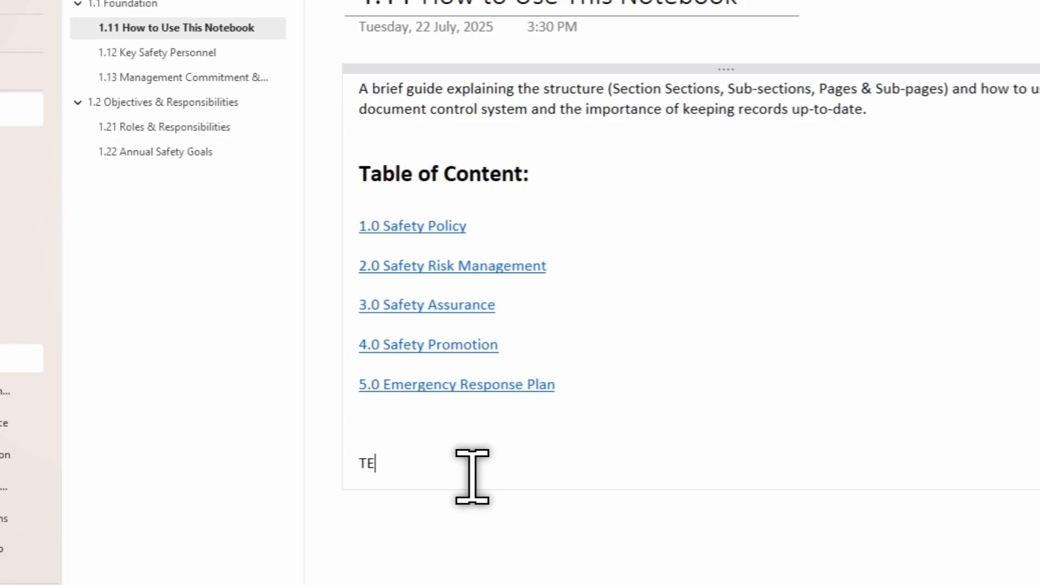
type("MPLATES:")
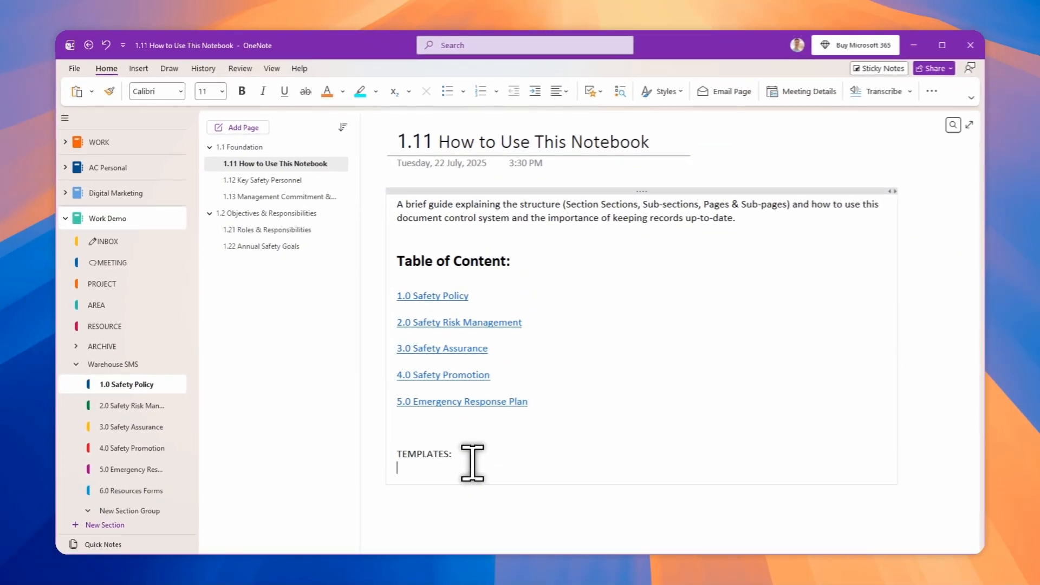
key("ctrl+v")
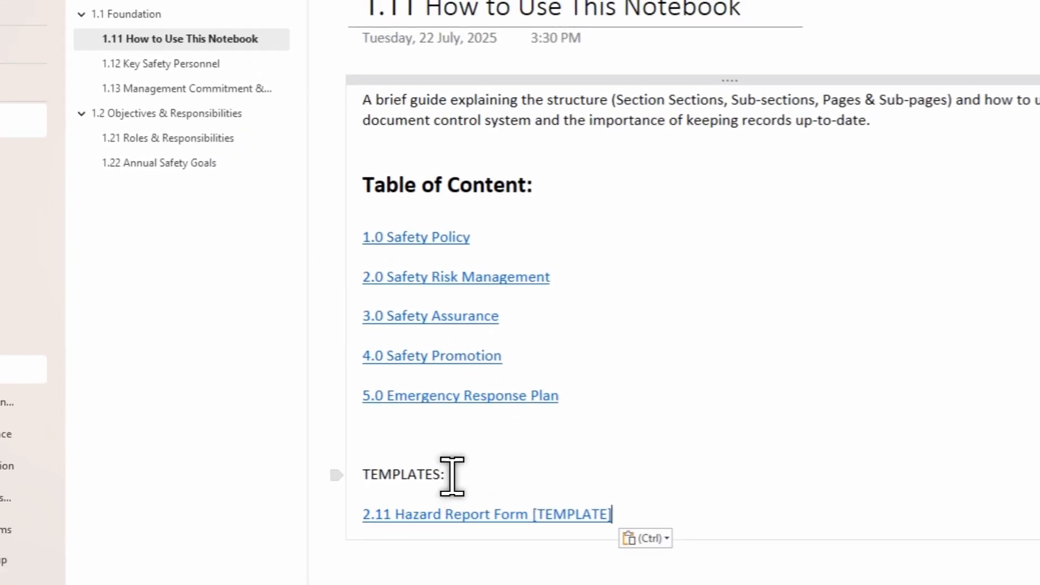
Step: Make the TEMPLATES: heading bold
left_click_drag(455, 454, 397, 454)
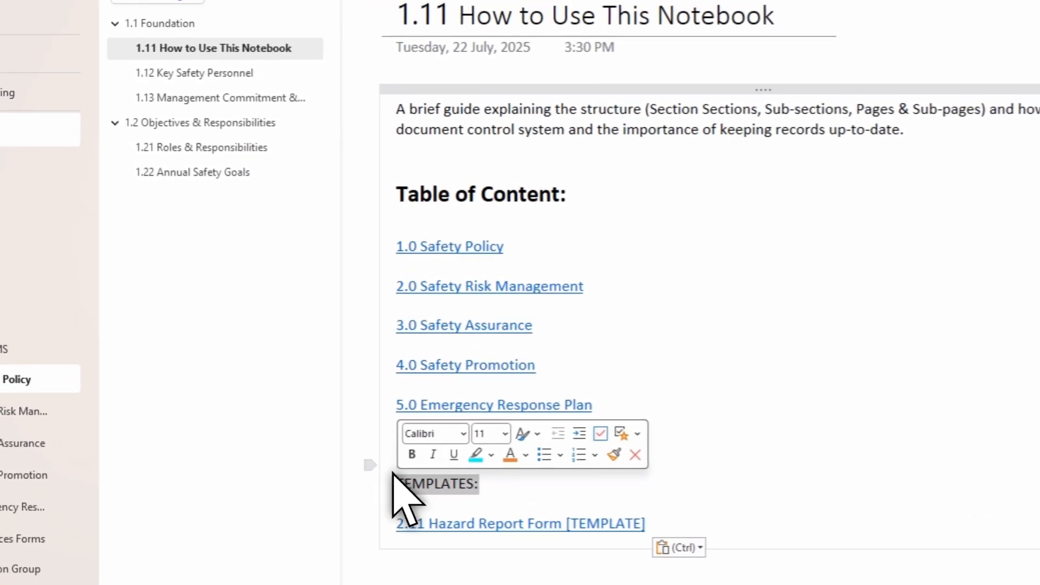
left_click(412, 454)
scroll(948, 439, "down", 4)
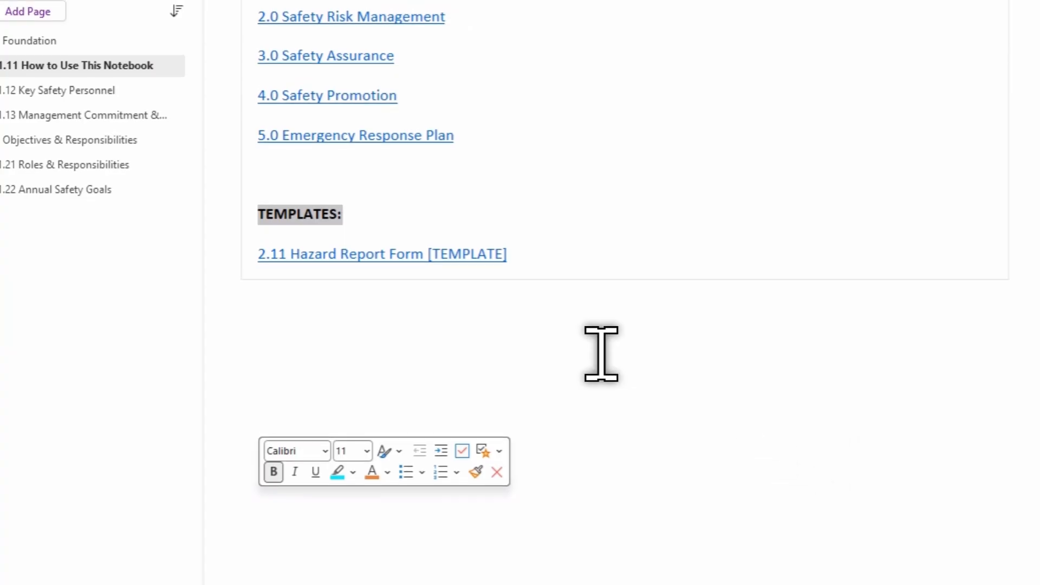
scroll(601, 353, "up", 5)
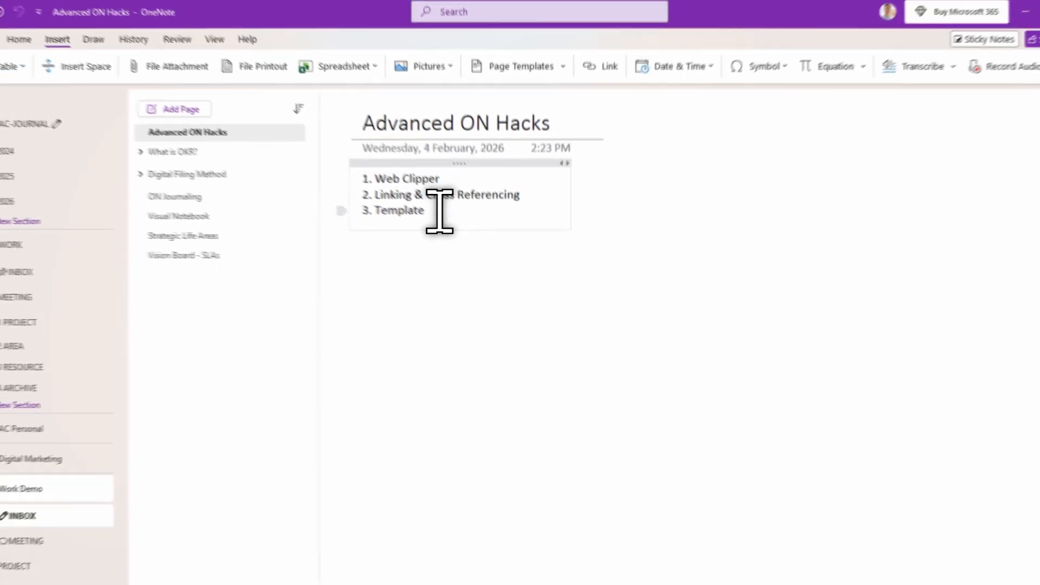
double_click(366, 211)
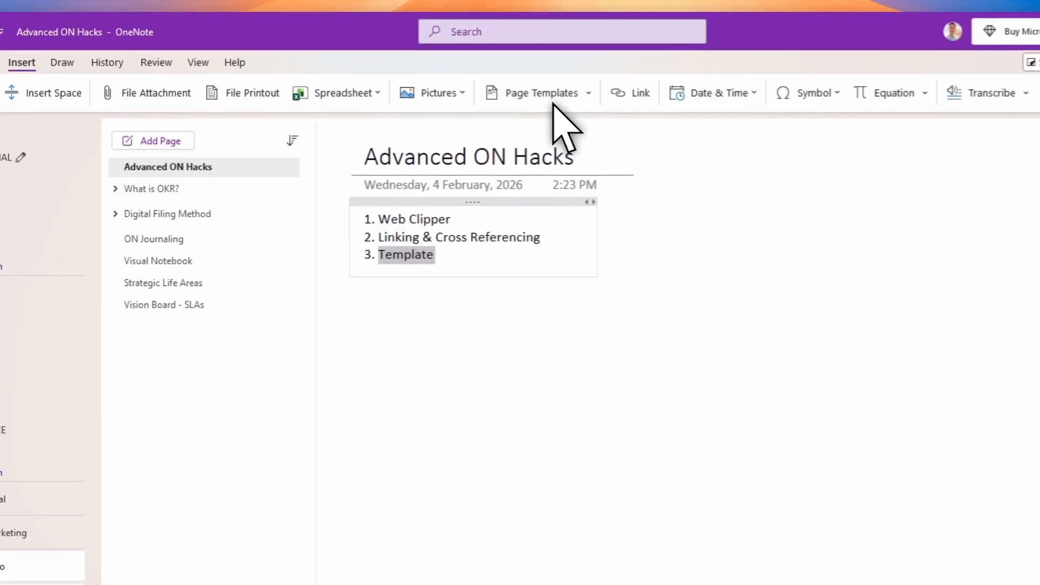
Step: Add a new page using the Index Card page template
left_click(558, 107)
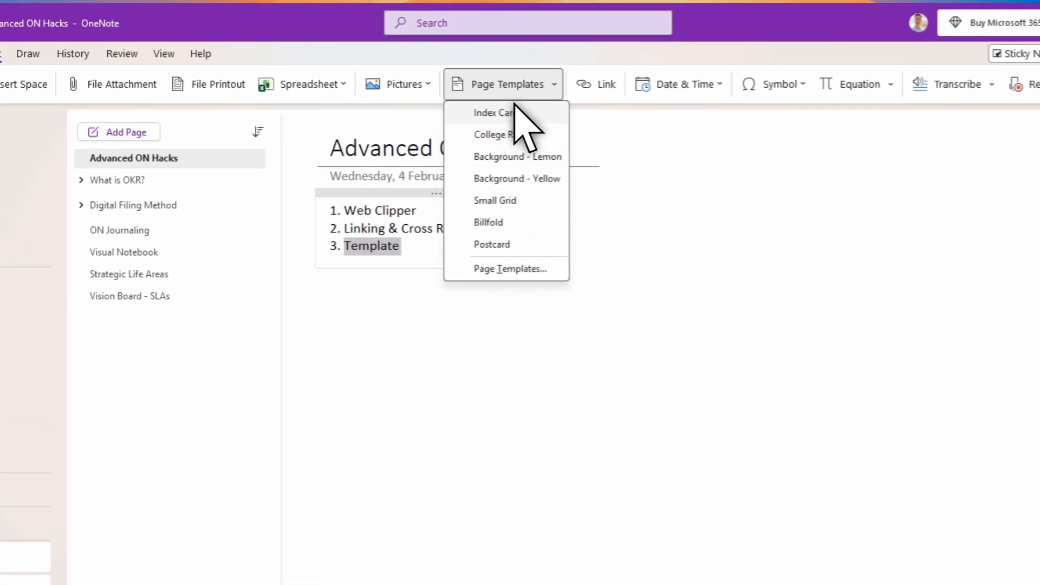
left_click(508, 107)
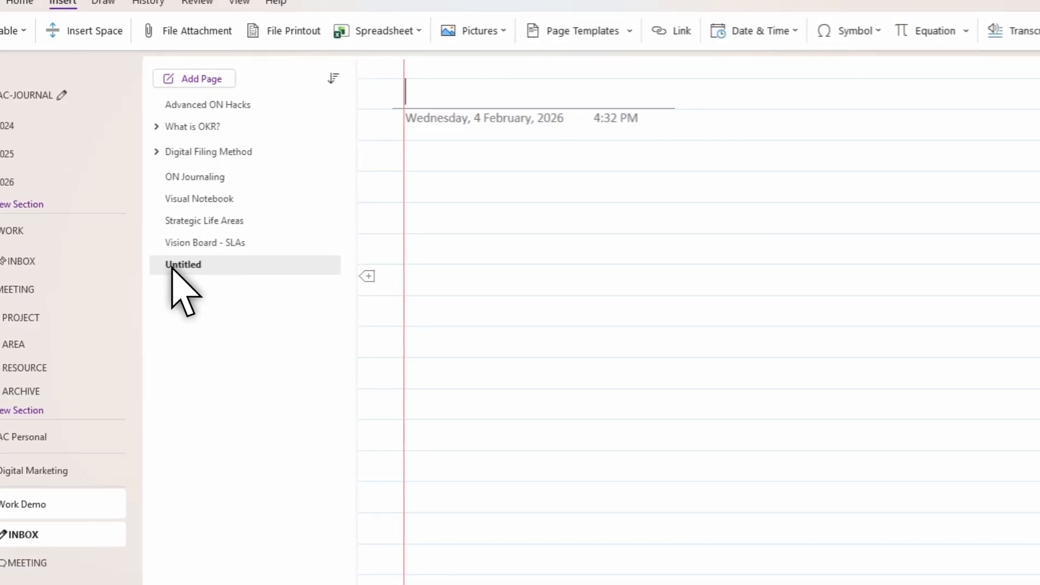
Step: Open the Templates pane from the page templates options
left_click(548, 82)
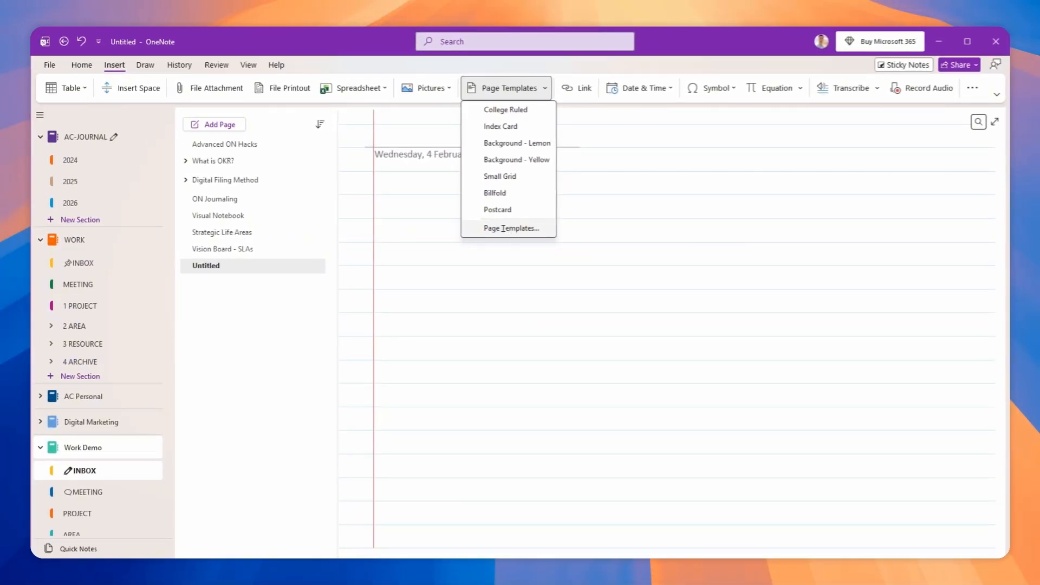
left_click(511, 228)
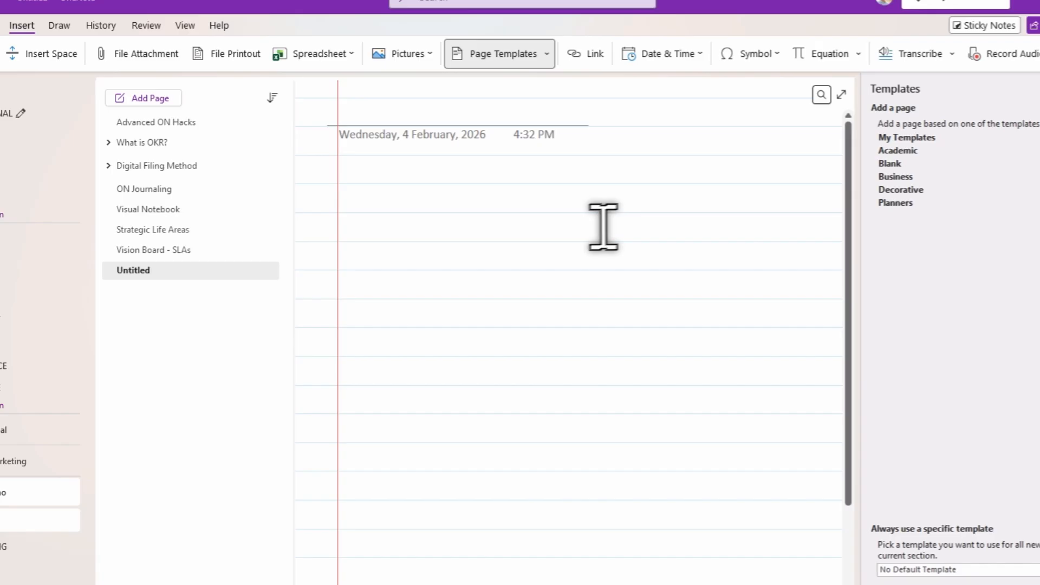
left_click(450, 122)
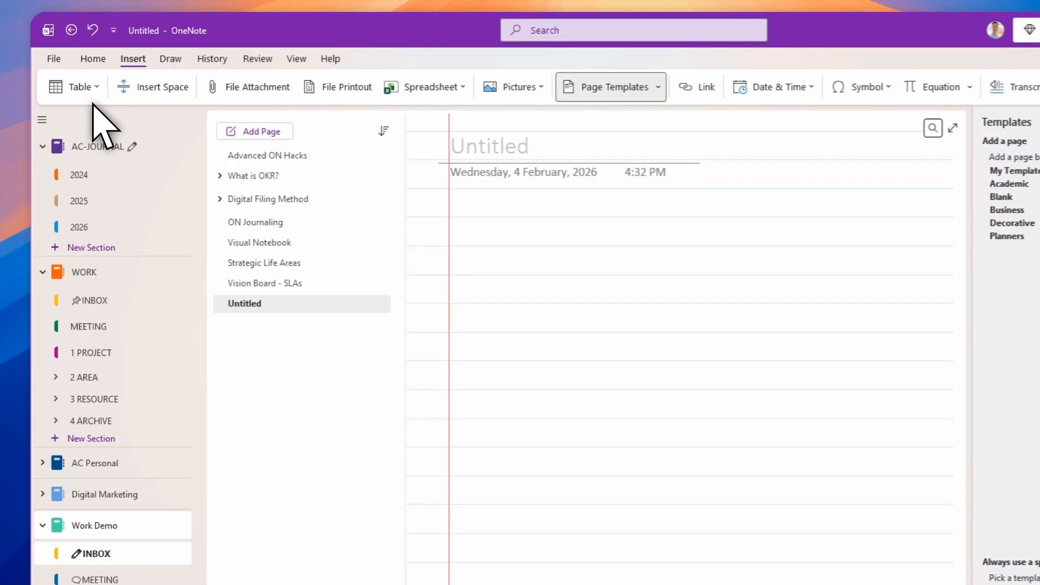
Step: Insert a two-column, four-row table on the new page with headers Tasks and Due
left_click(5, 56)
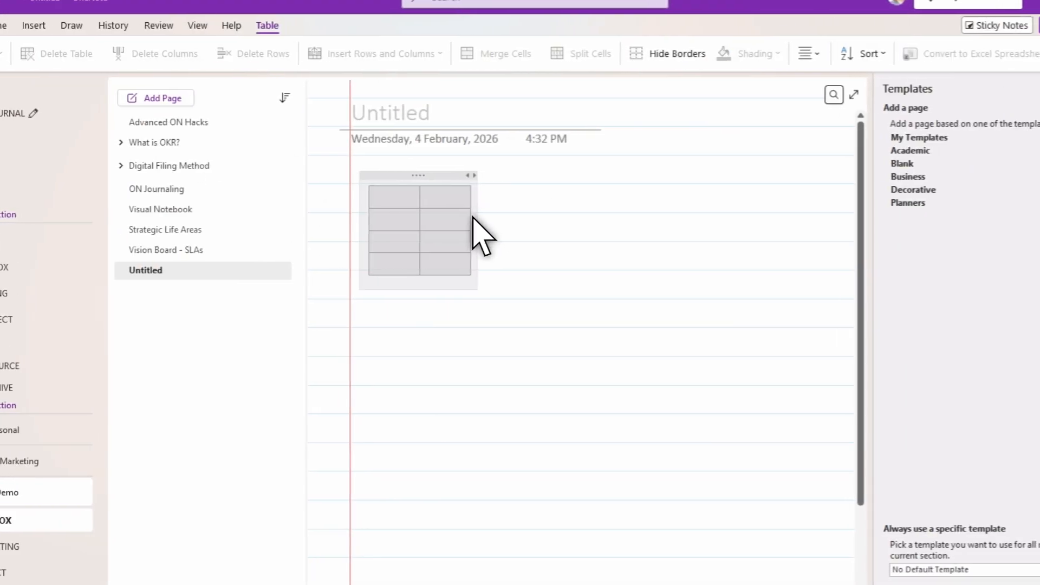
left_click(430, 221)
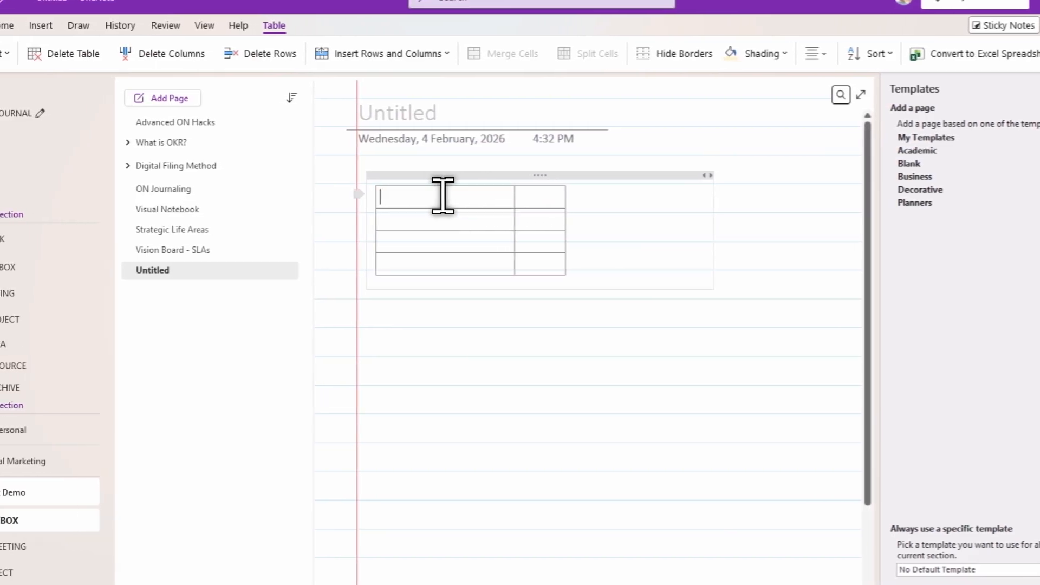
type("sks")
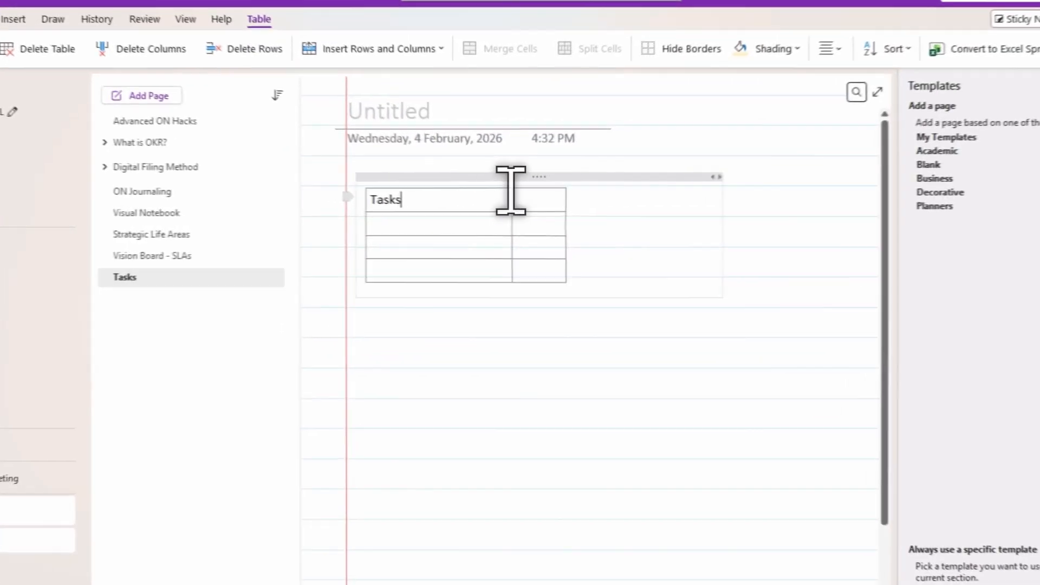
key("Tab")
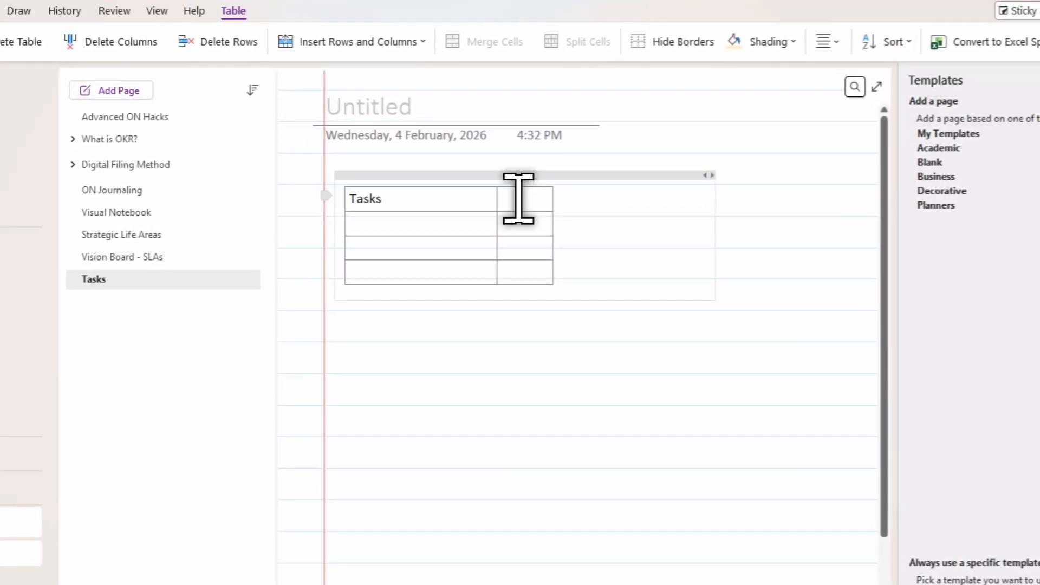
left_click(656, 271)
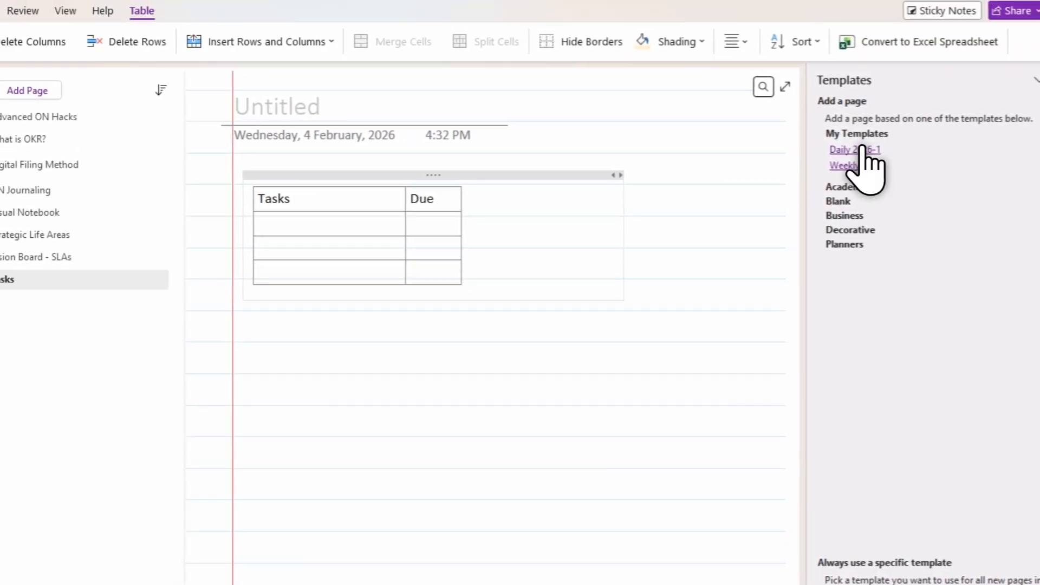
Step: Create a new page from the Daily 2026-1 custom template and title it 260204
left_click(862, 151)
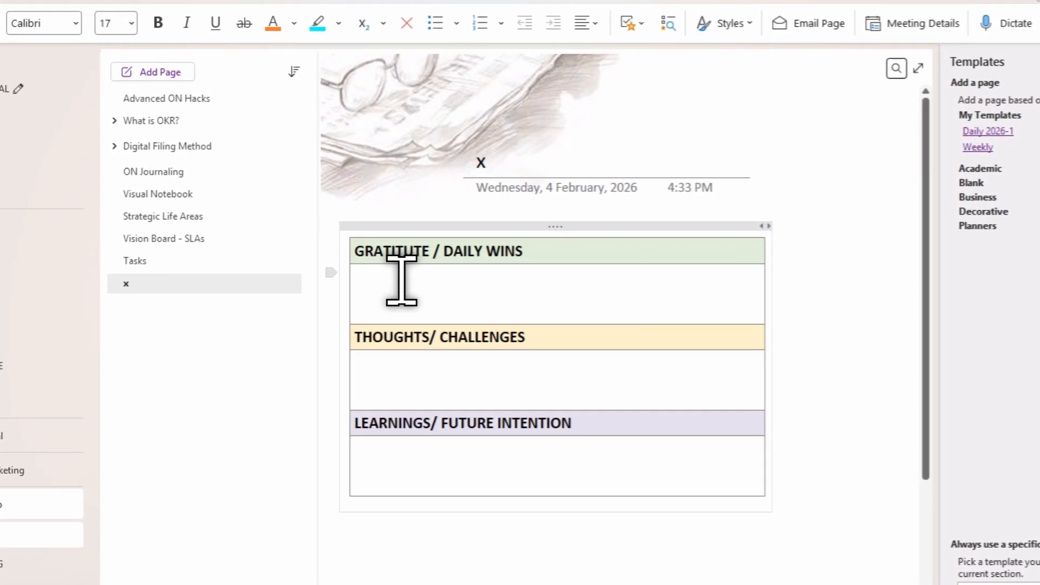
left_click(475, 182)
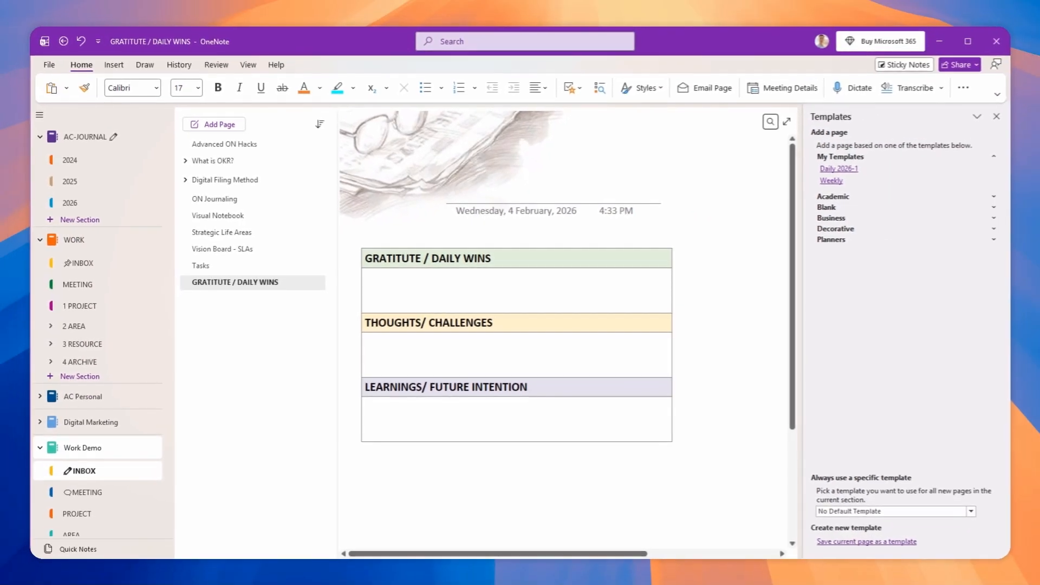
type("260204")
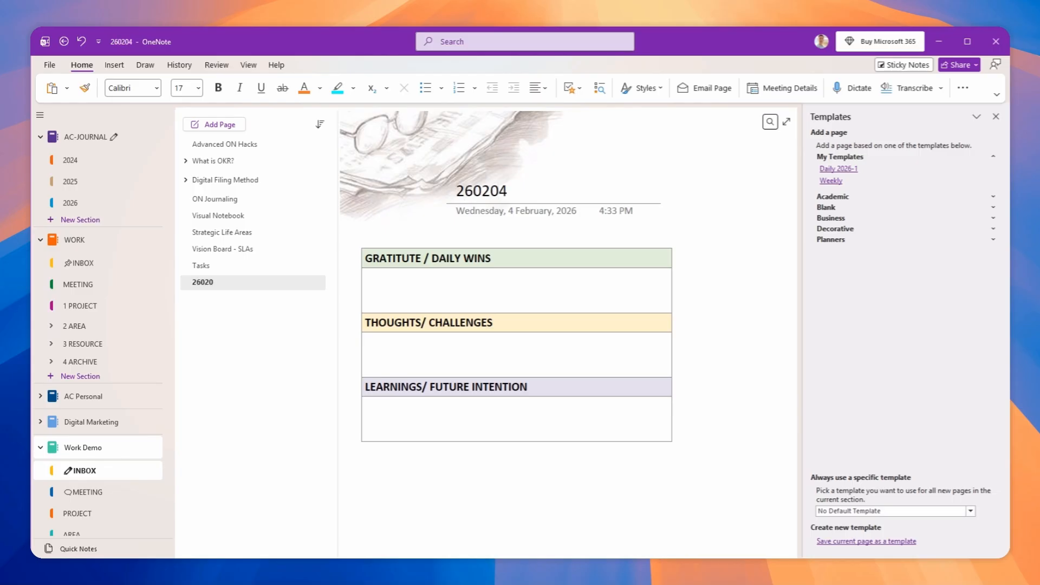
Step: Open the page templates options again
left_click(544, 296)
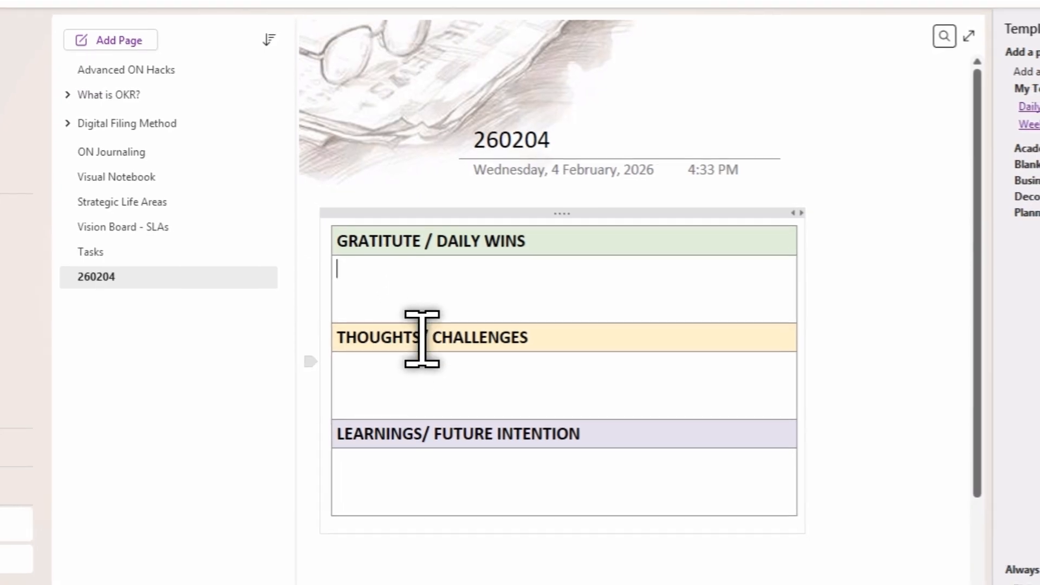
left_click(403, 379)
left_click(401, 480)
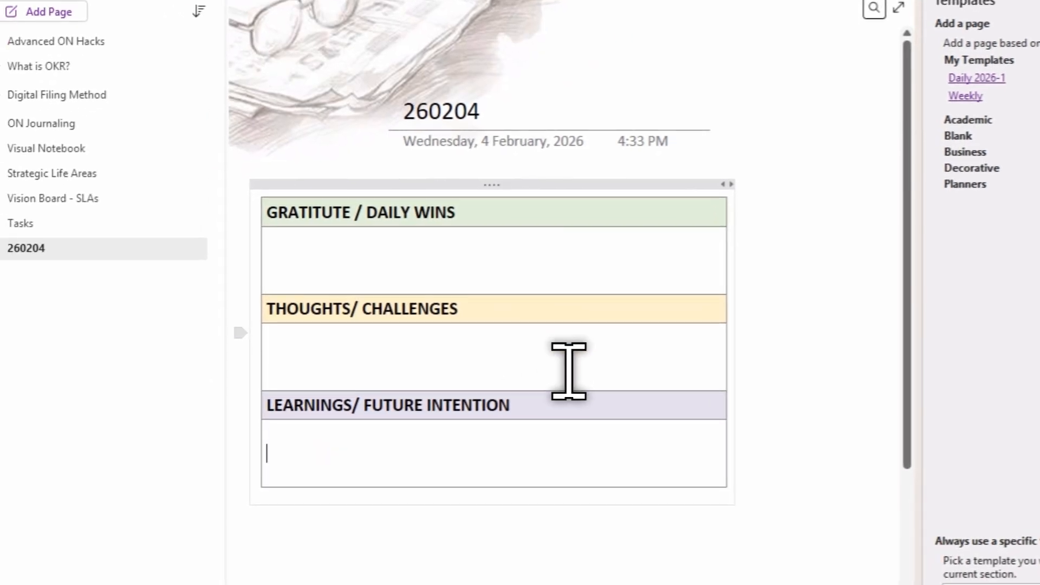
scroll(568, 371, "down", 3)
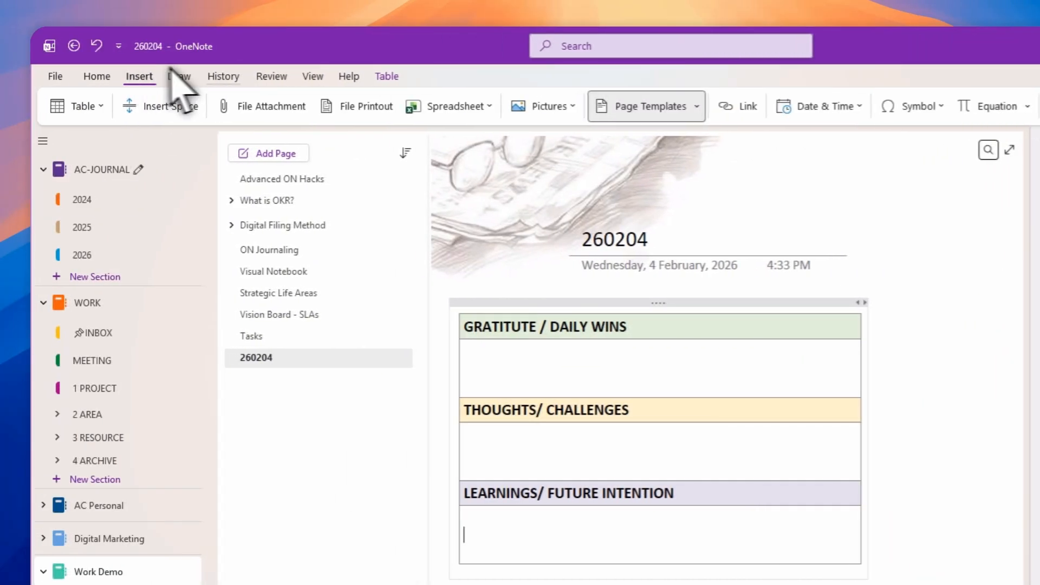
left_click(648, 106)
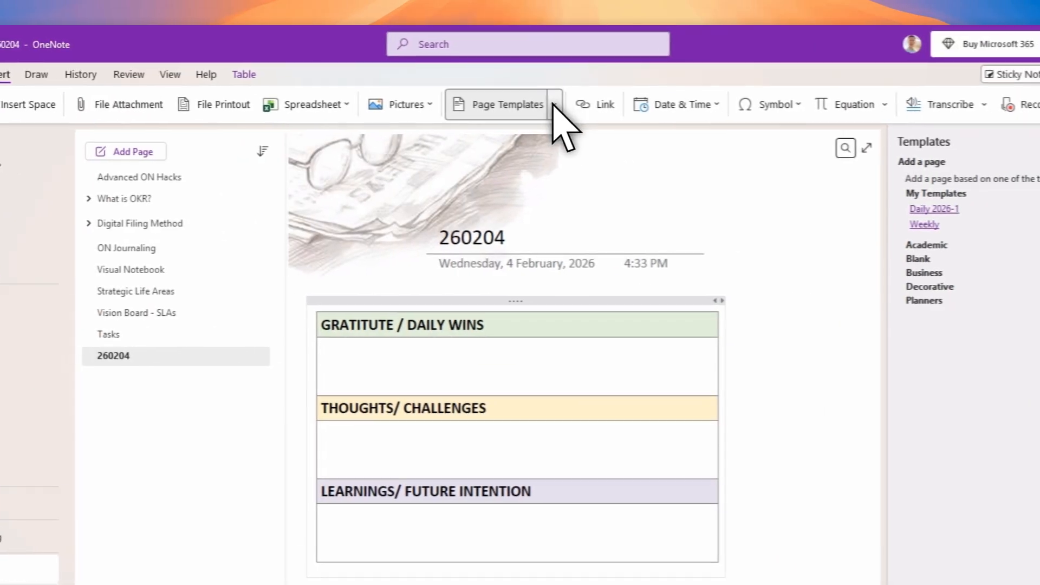